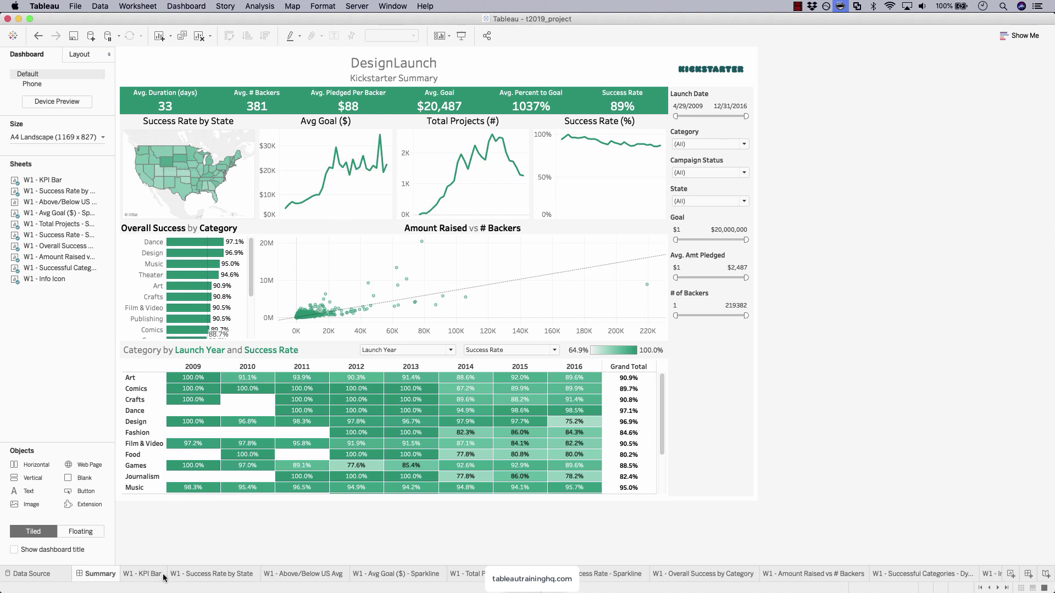
Hide all worksheet tabs, including the Success Rate by State map sheet, leaving only the Summary dashboard
right_click(100, 576)
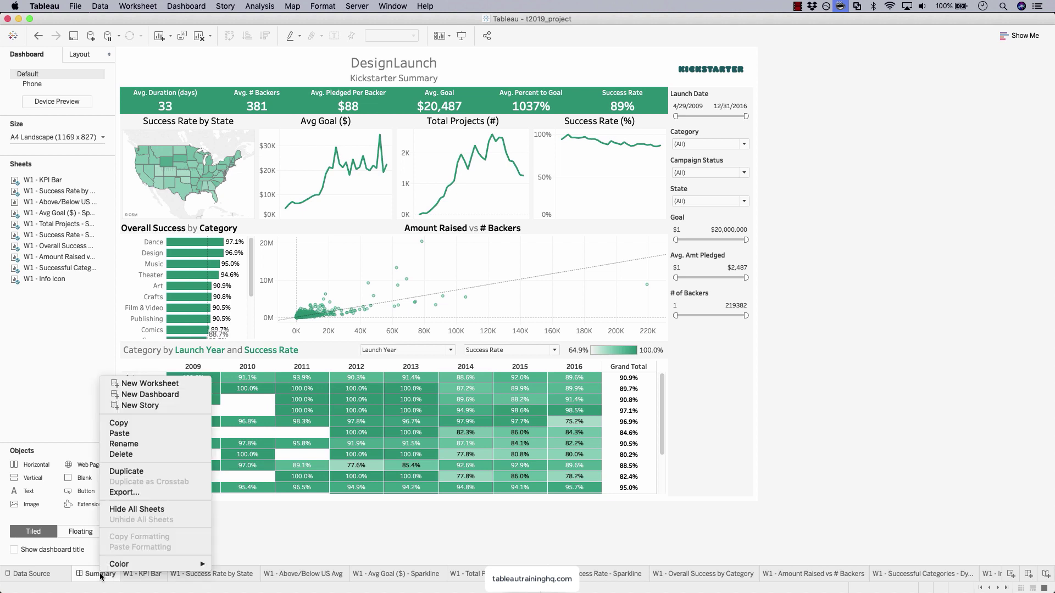
click(142, 511)
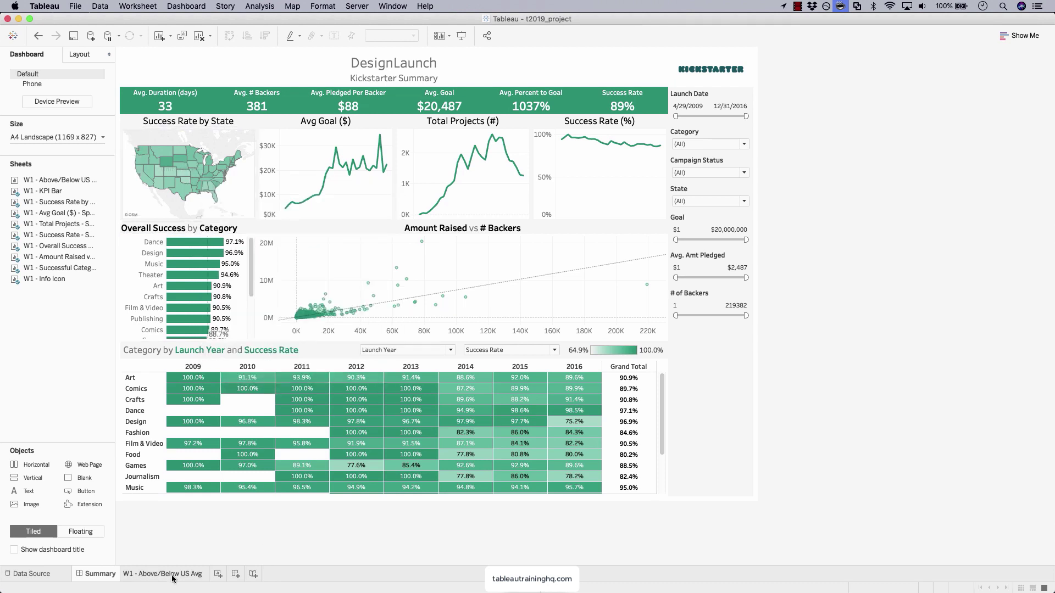
mouse_move(174, 577)
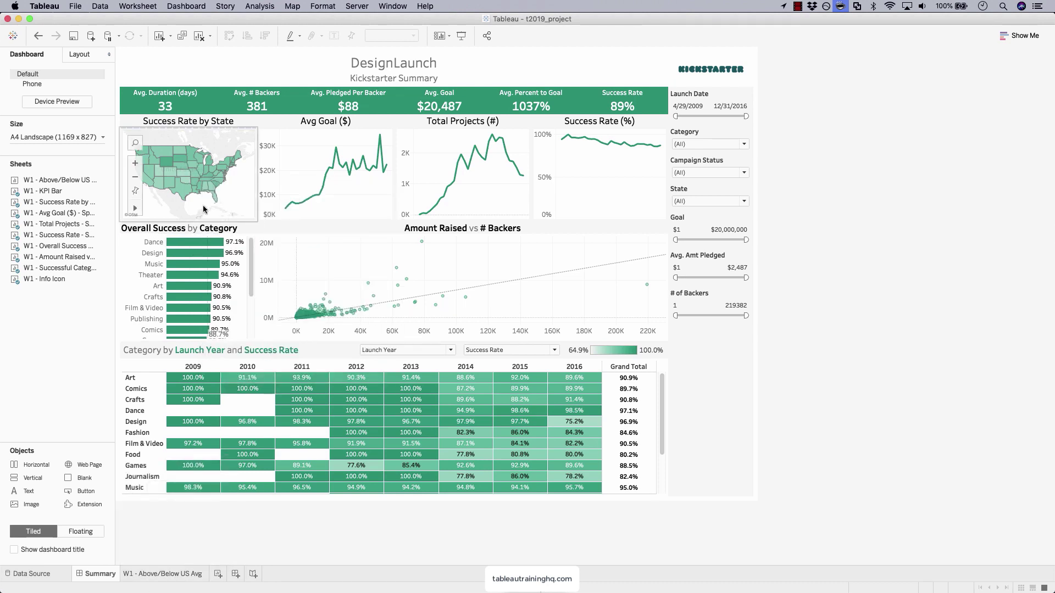
click(235, 196)
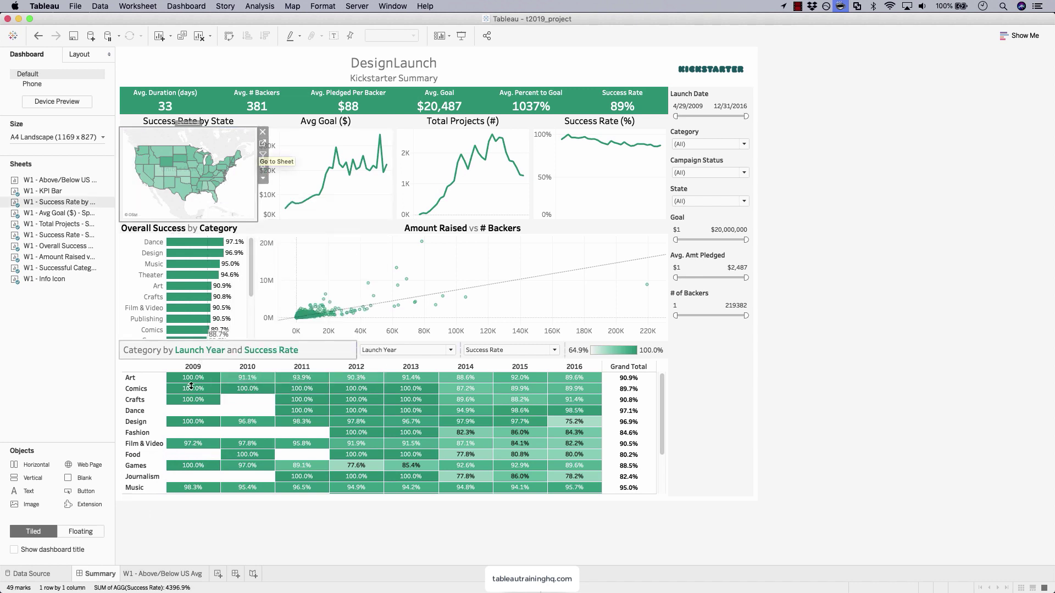
click(263, 152)
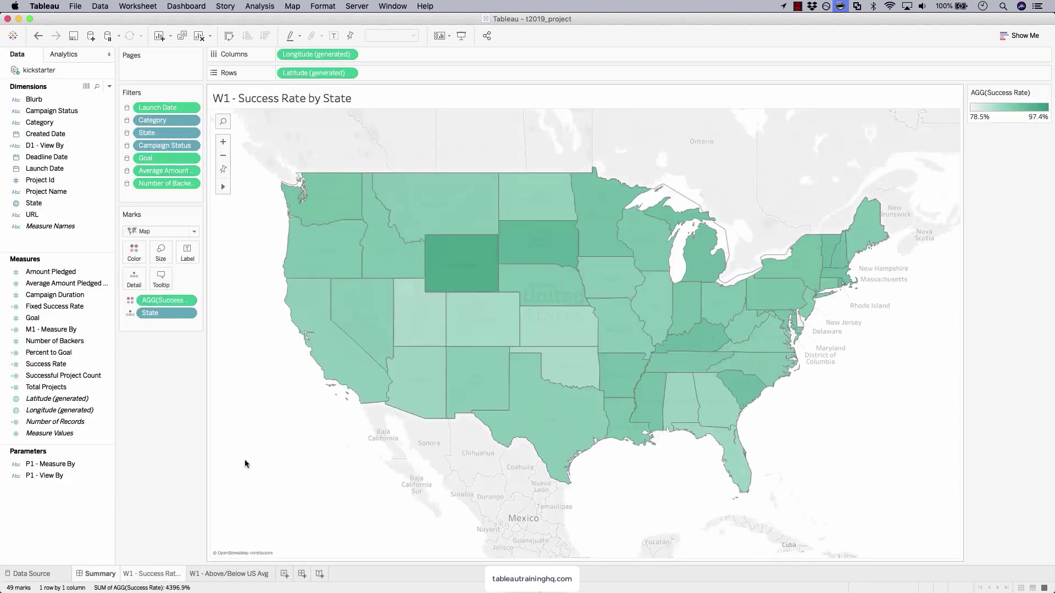
right_click(166, 574)
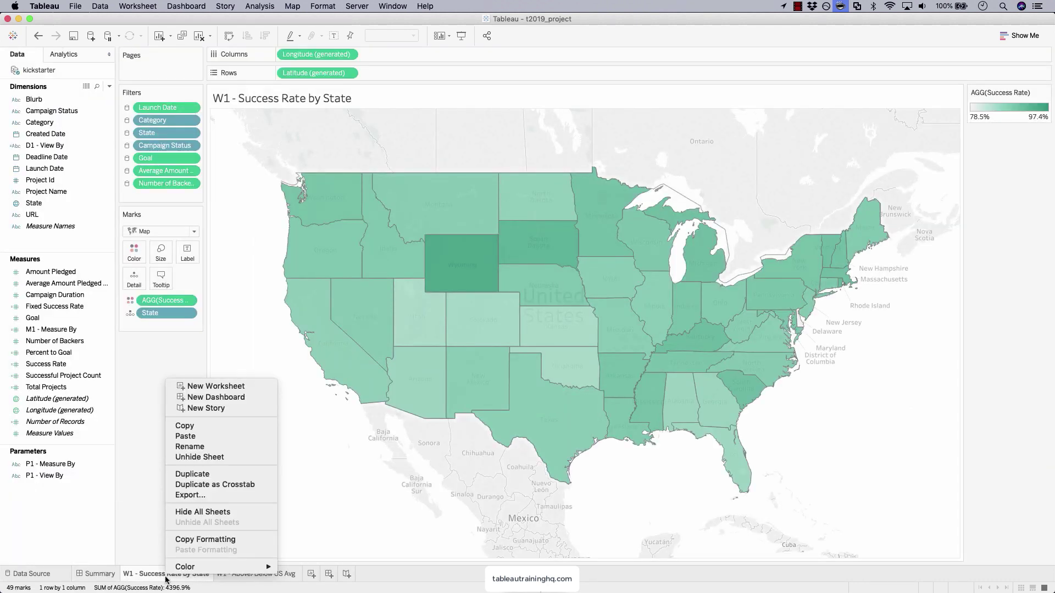
click(194, 513)
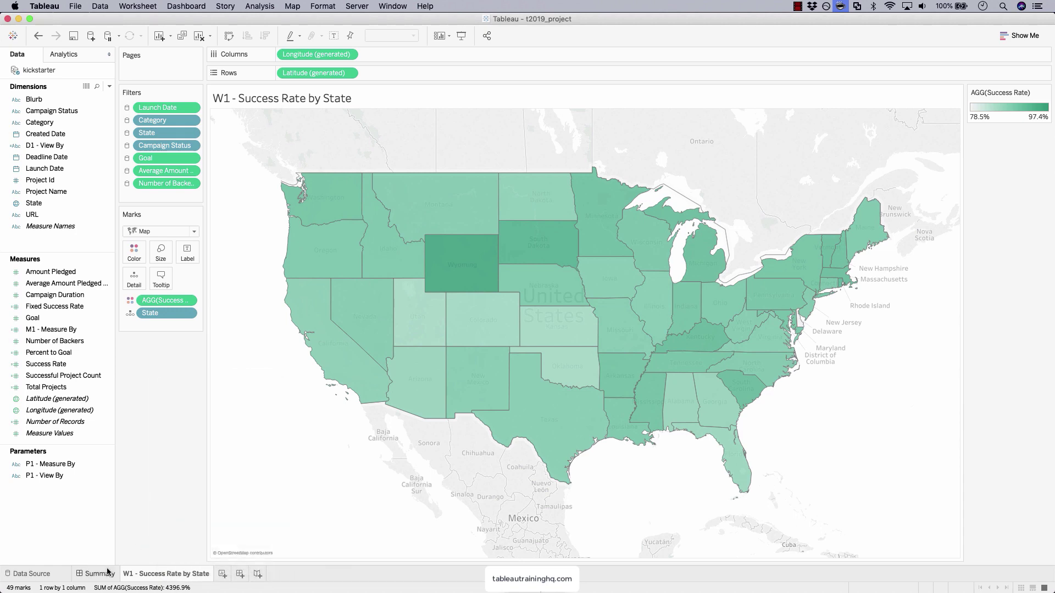
click(99, 574)
click(187, 528)
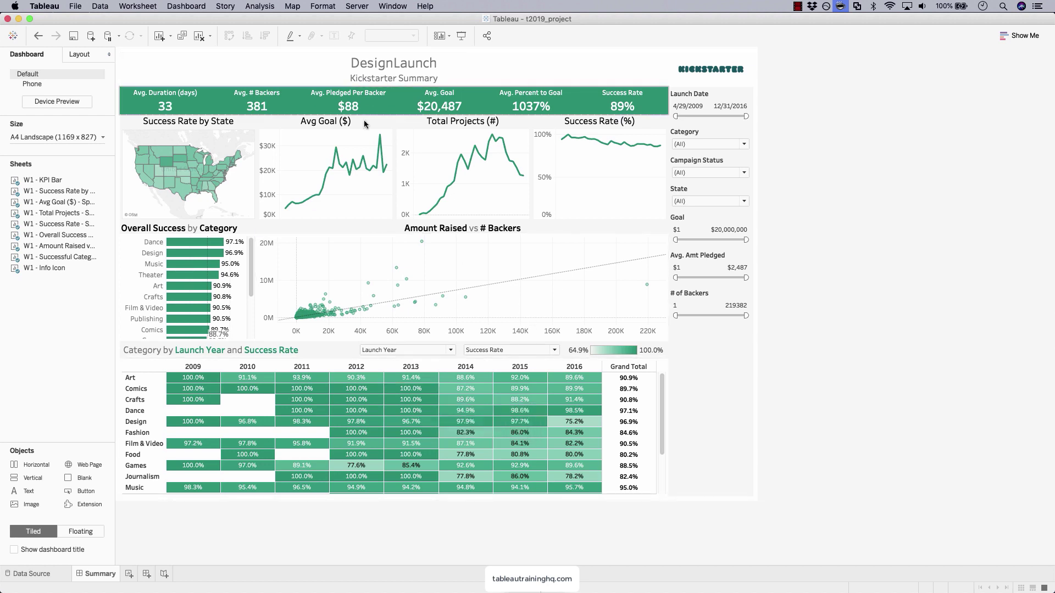
Duplicate the Avg Goal sparkline sheet and rename the copy 'W1 - Avg Goal ($) - Area'
click(311, 154)
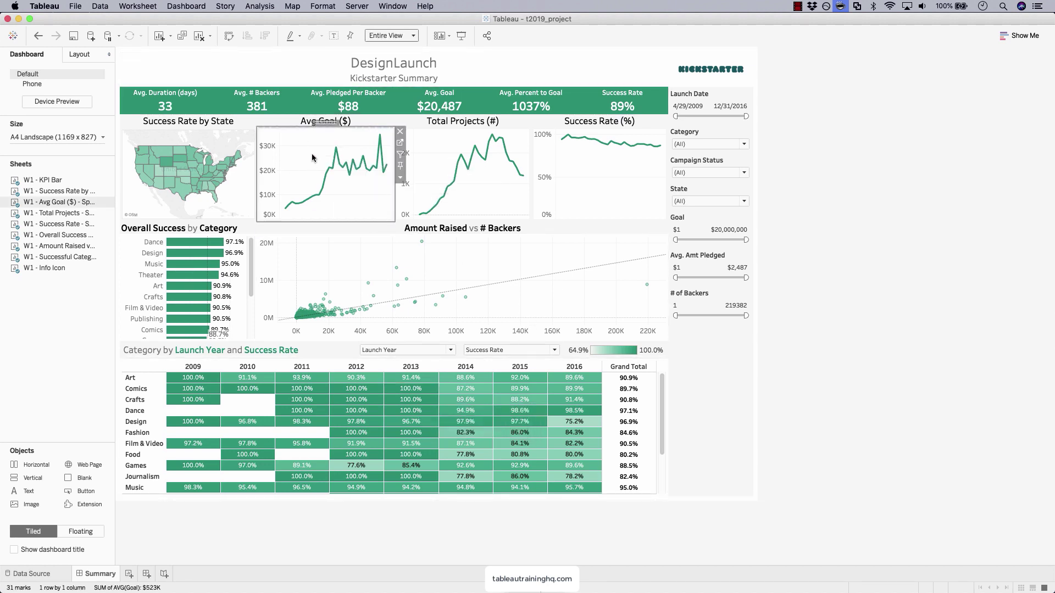
click(400, 144)
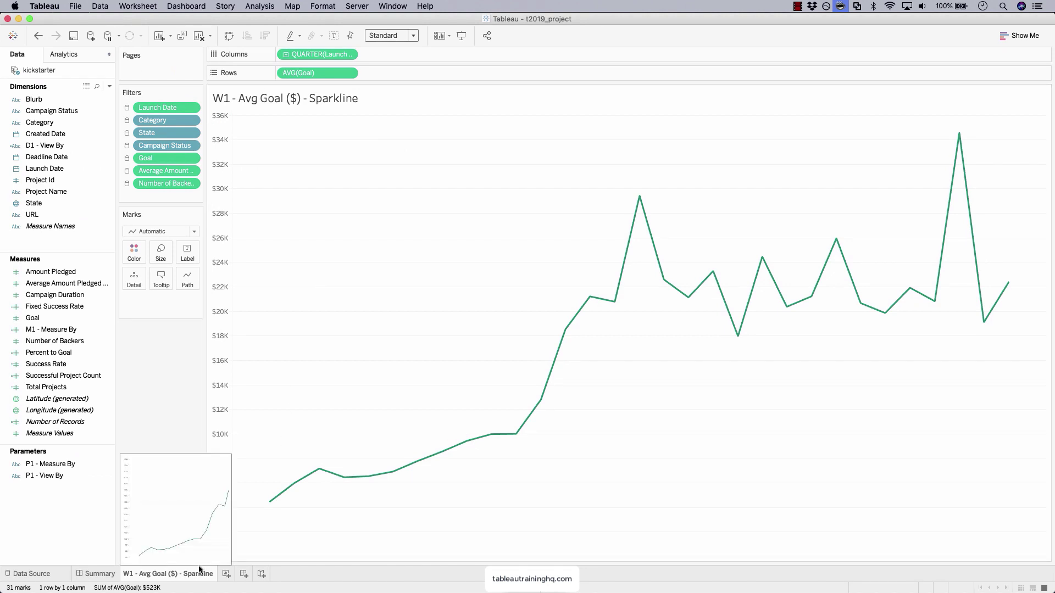
right_click(187, 578)
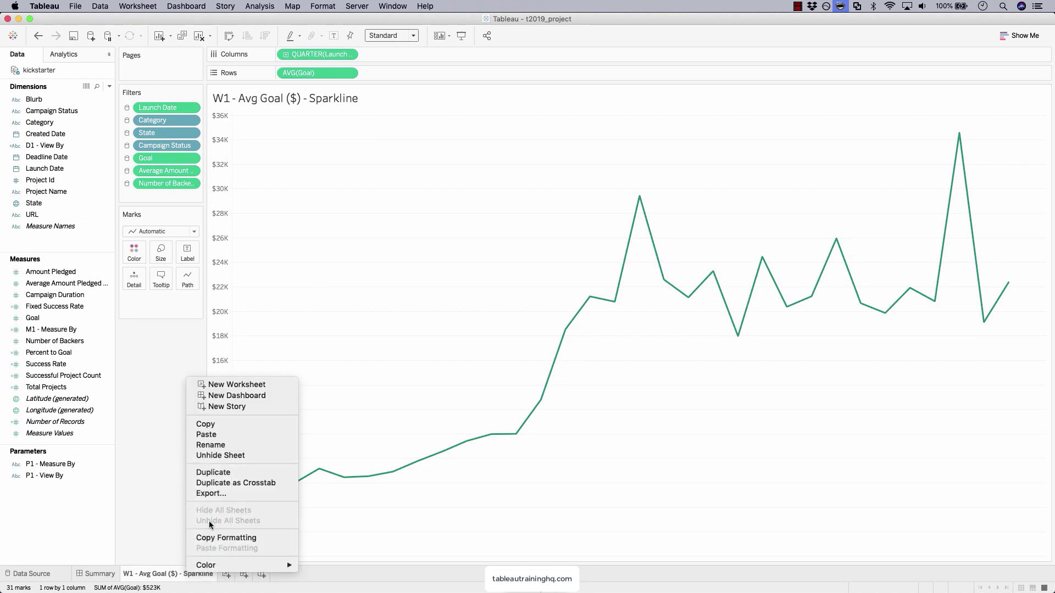
click(213, 473)
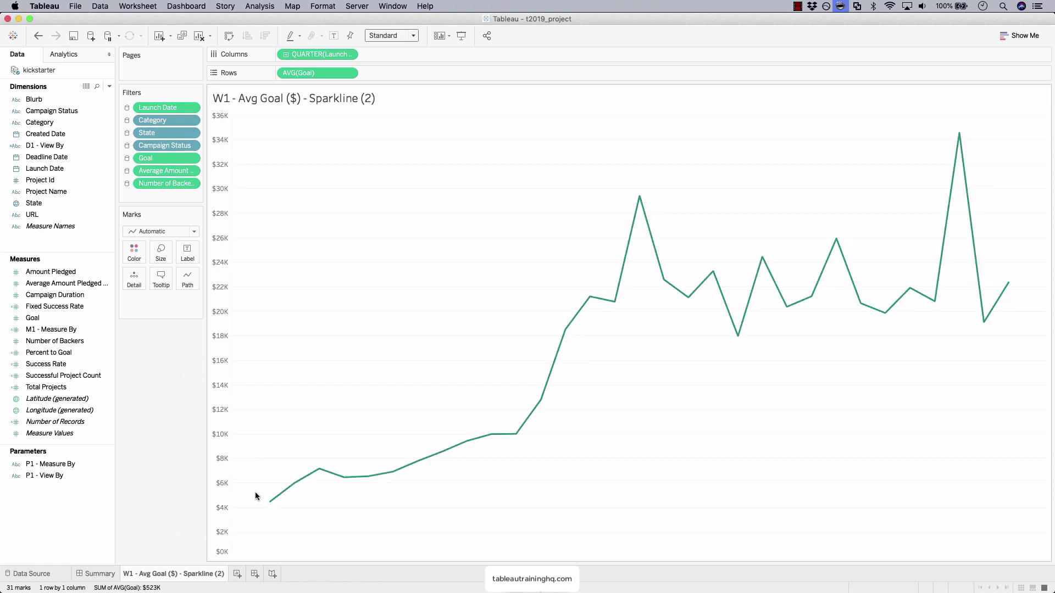
double_click(203, 572)
click(200, 571)
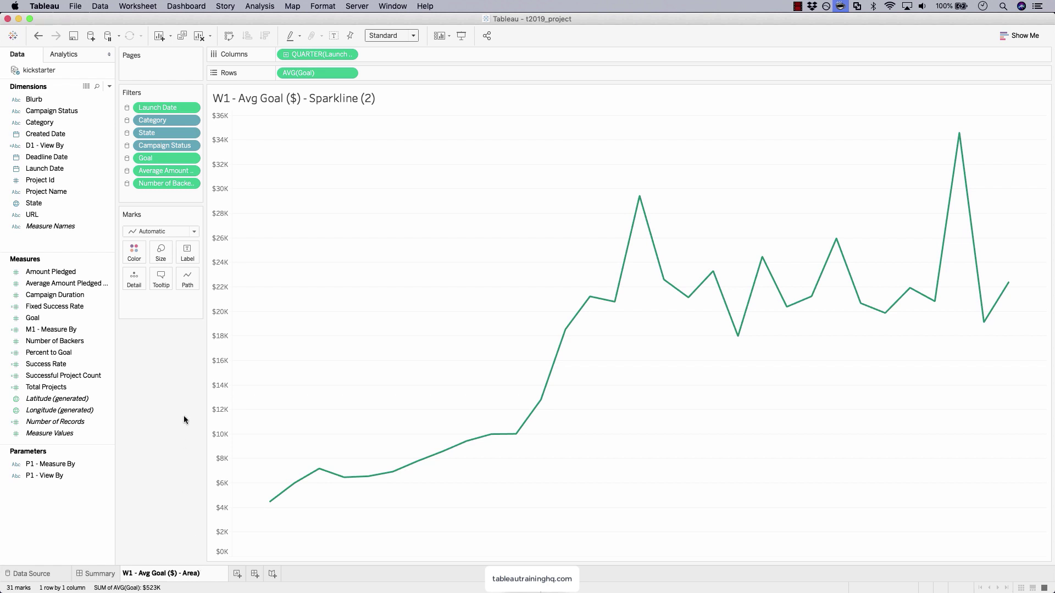
key(Return)
Change the marks to an Area chart with a black border
click(166, 232)
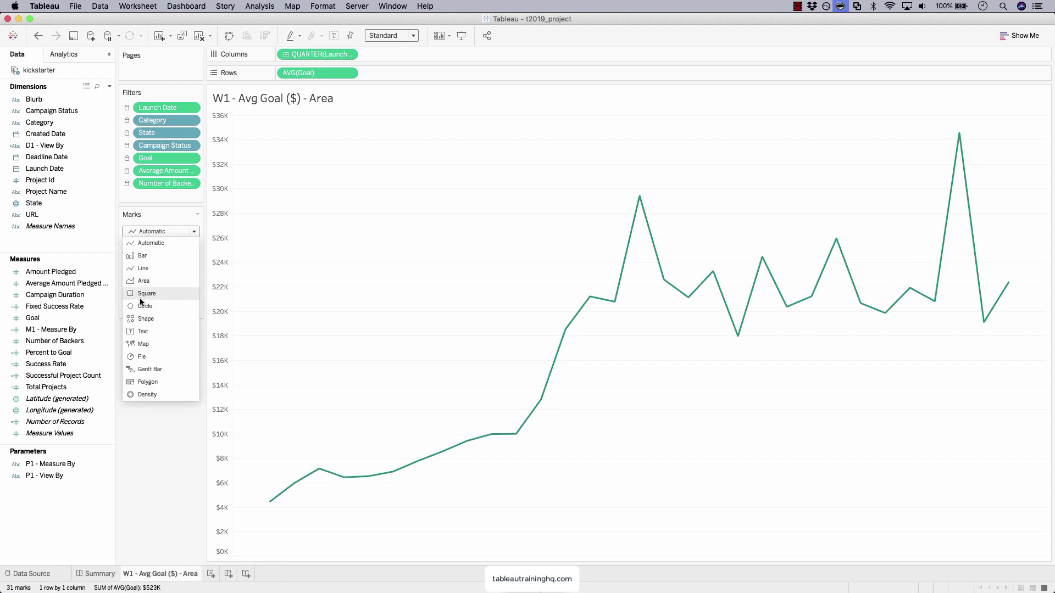
click(139, 281)
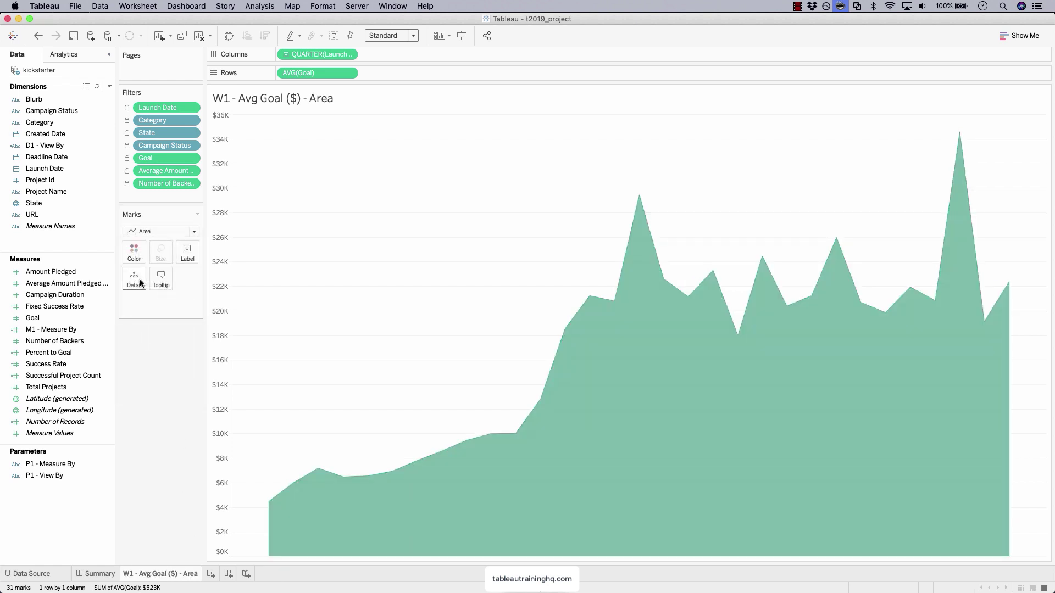
click(140, 261)
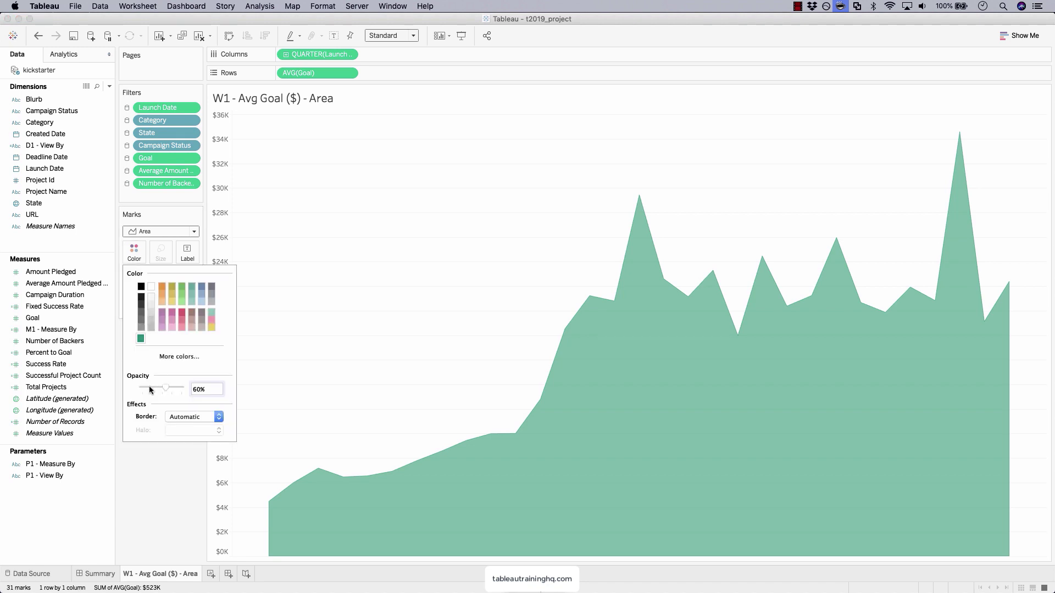
click(175, 416)
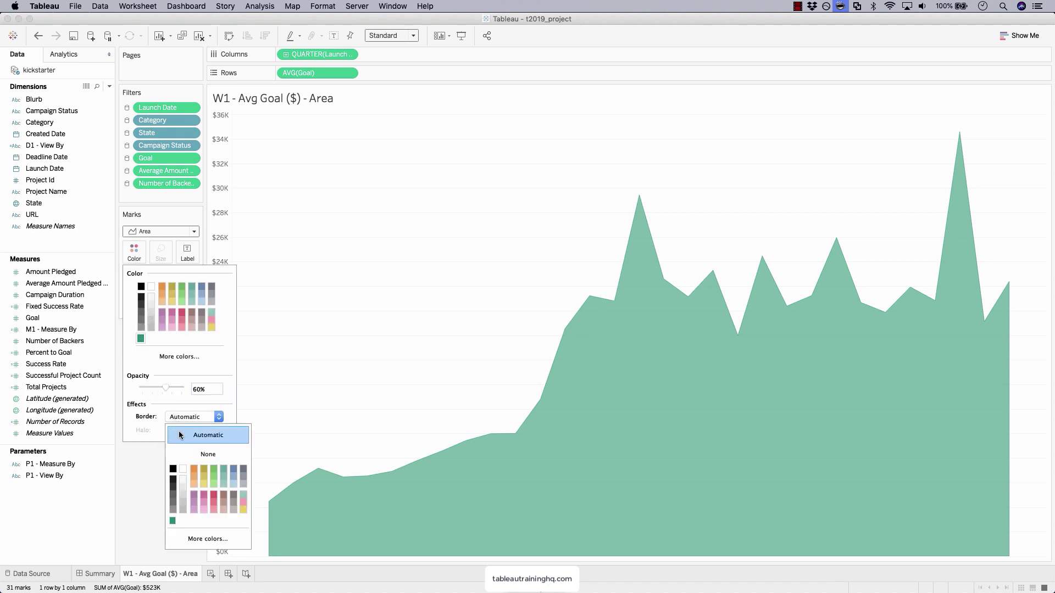
click(148, 474)
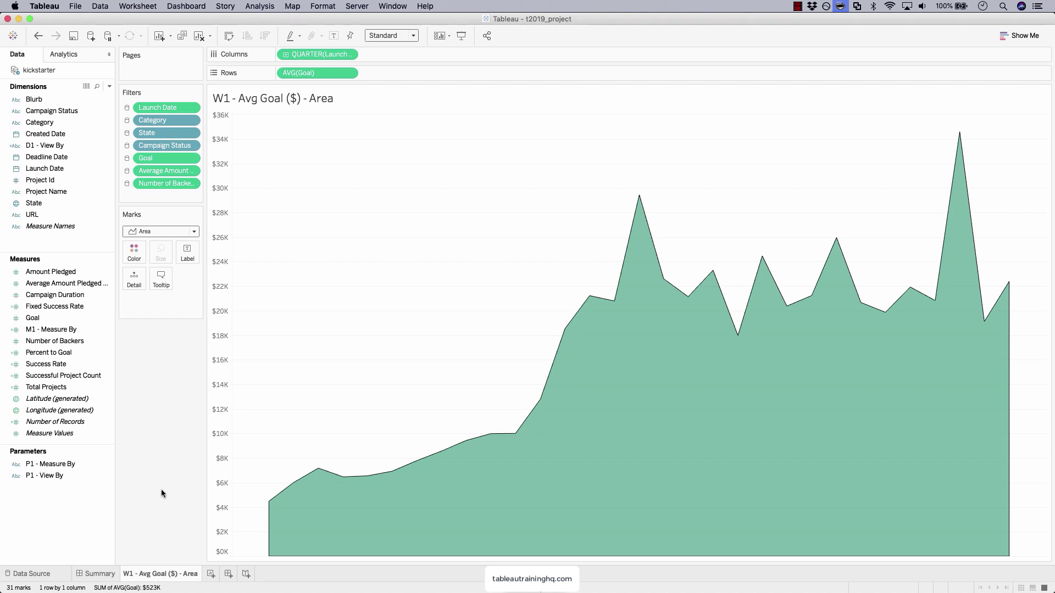
Duplicate the Total Projects sparkline sheet and rename the copy 'W1 - Total Projects - Area'
click(110, 572)
click(472, 192)
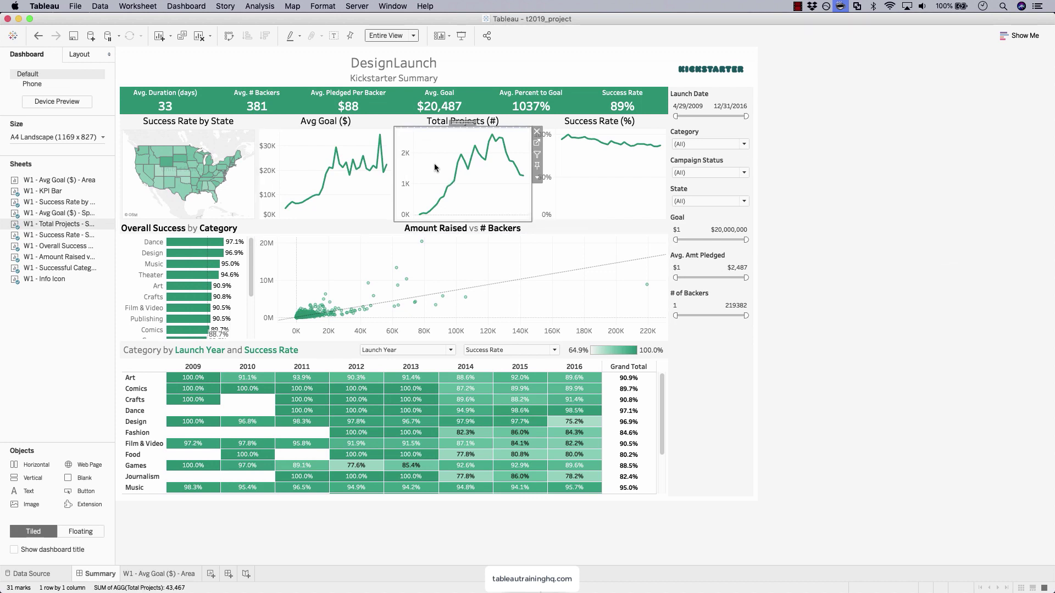
click(537, 144)
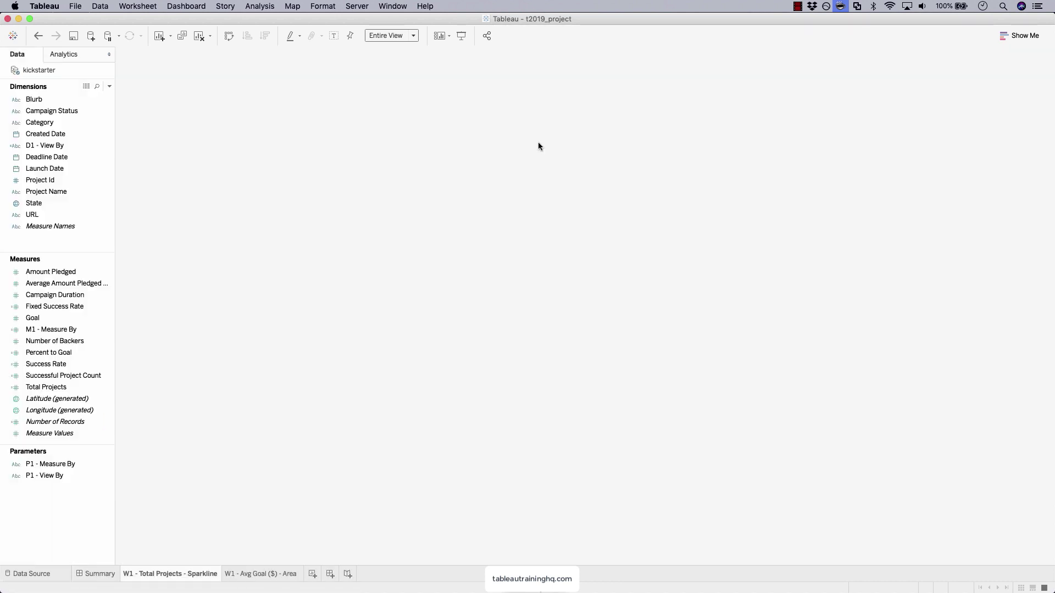
right_click(186, 574)
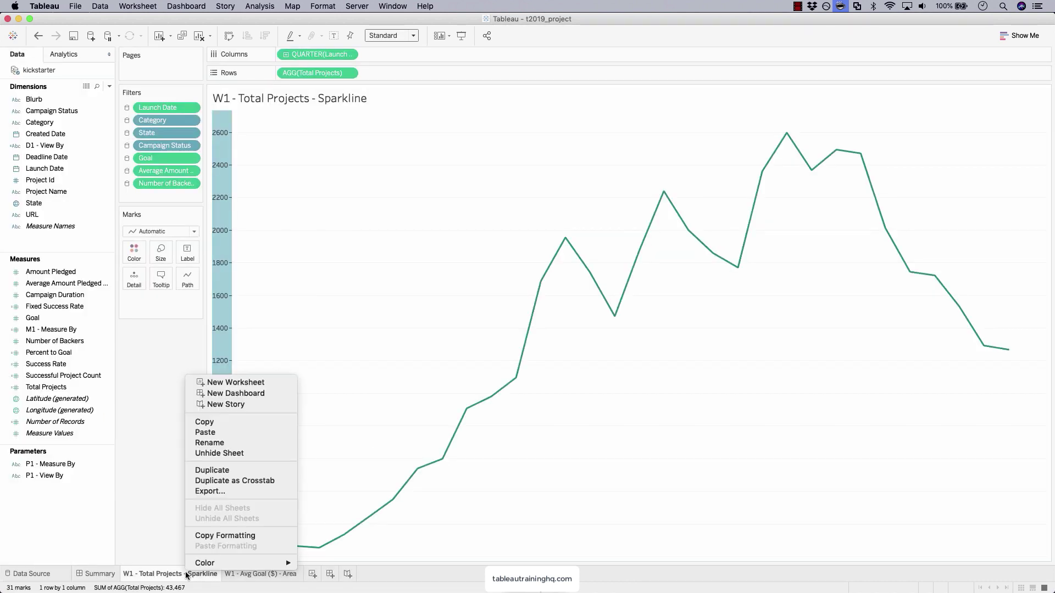
click(209, 470)
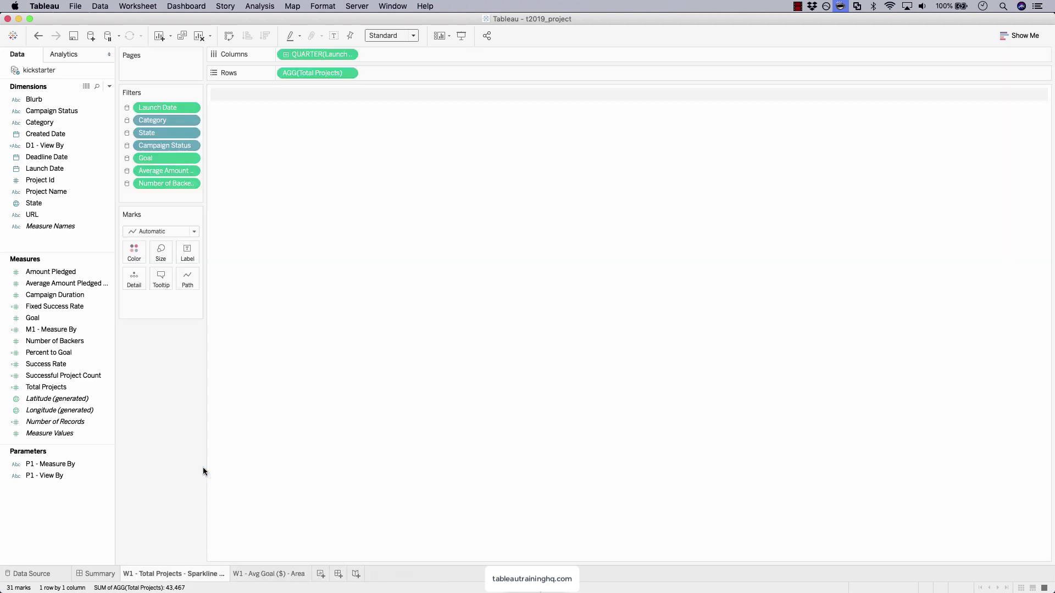
double_click(207, 574)
double_click(207, 574)
text(Area)
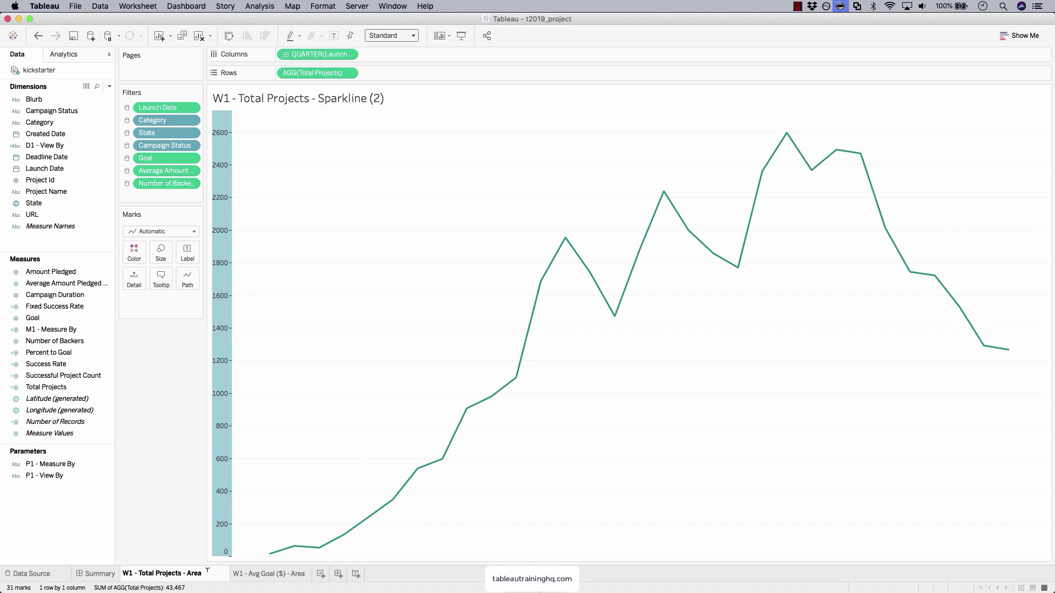
key(Return)
Make its marks an Area chart with a black border, then go back to Summary
click(149, 233)
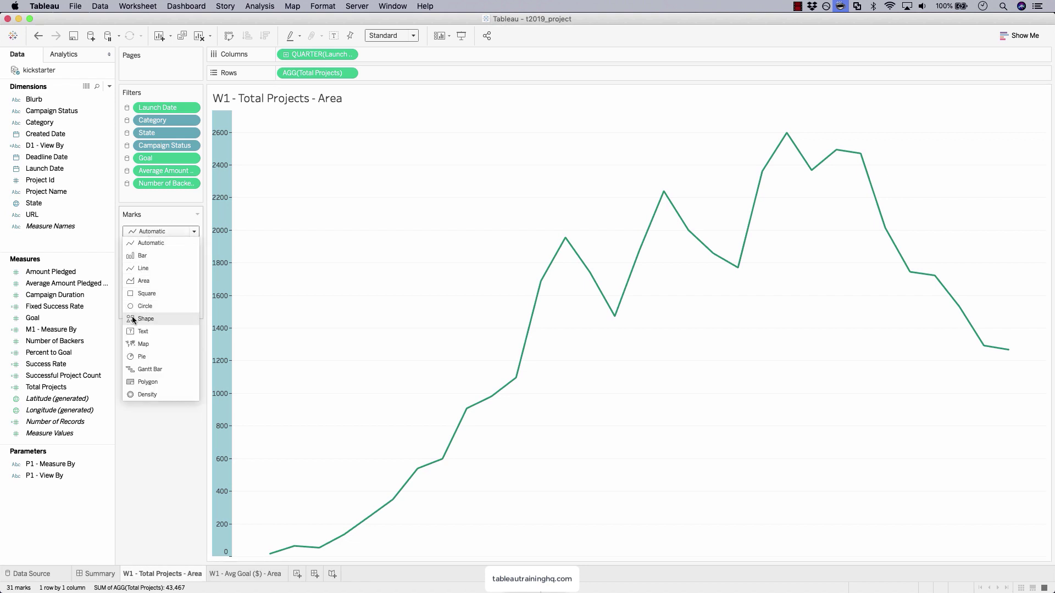
click(146, 281)
click(138, 260)
click(182, 418)
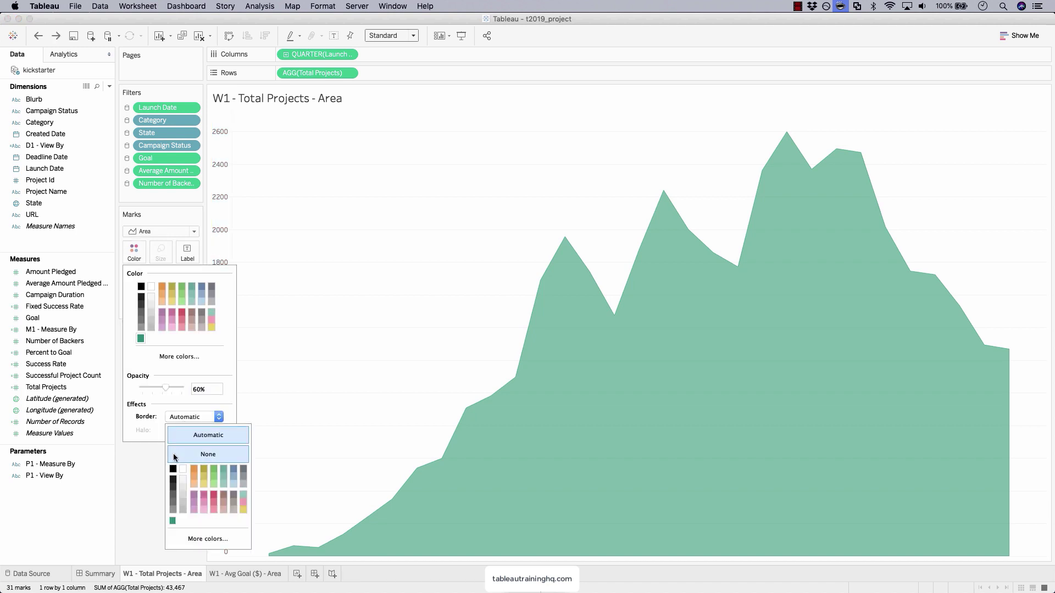
click(286, 388)
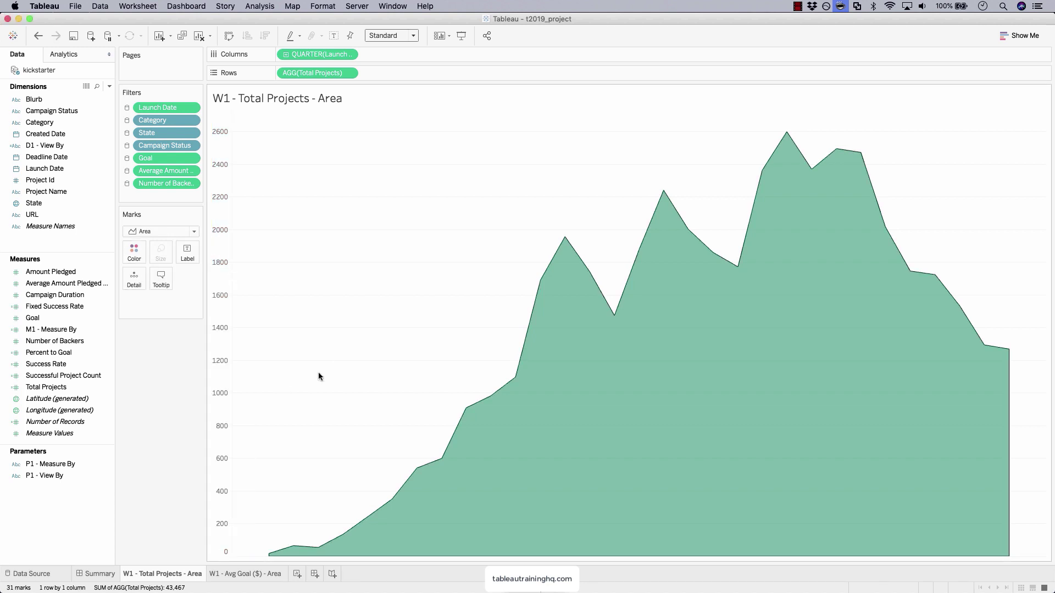
click(102, 574)
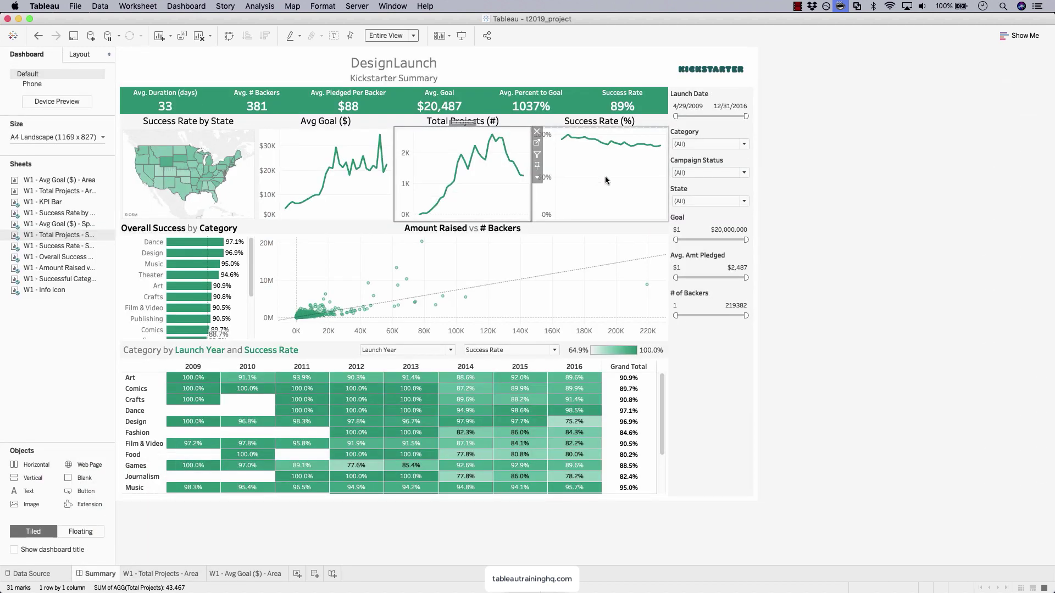
Duplicate the Success Rate sparkline sheet and rename the copy 'W1 - Success Rate - Area'
click(660, 145)
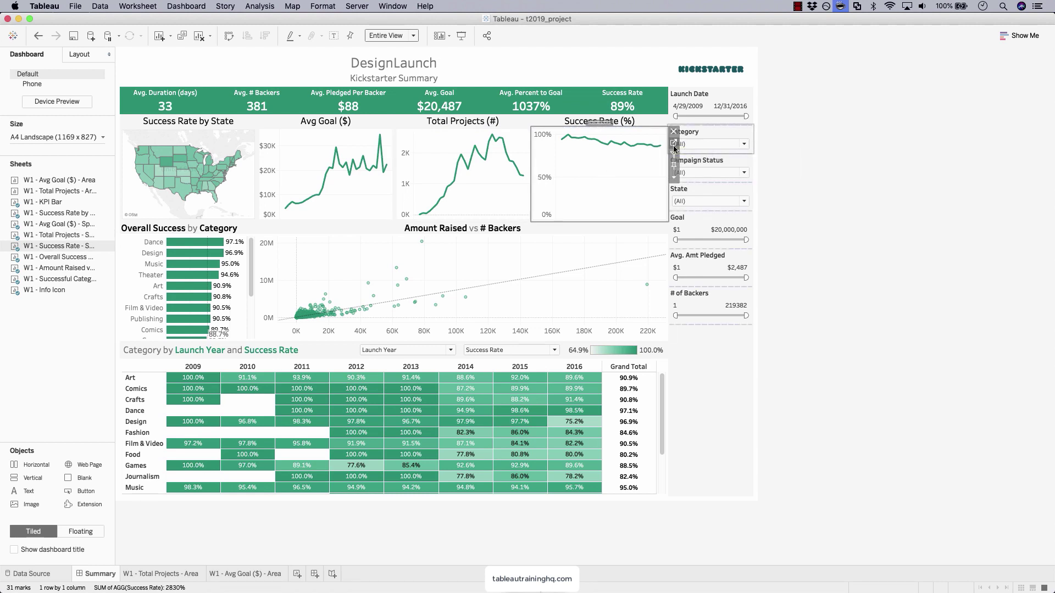
click(674, 145)
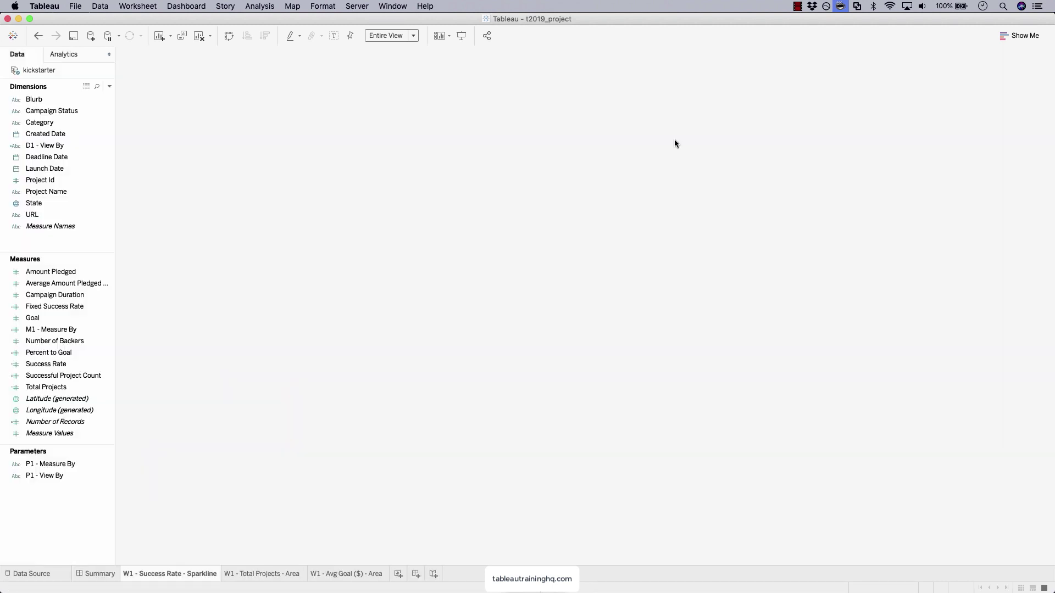
right_click(173, 572)
click(200, 467)
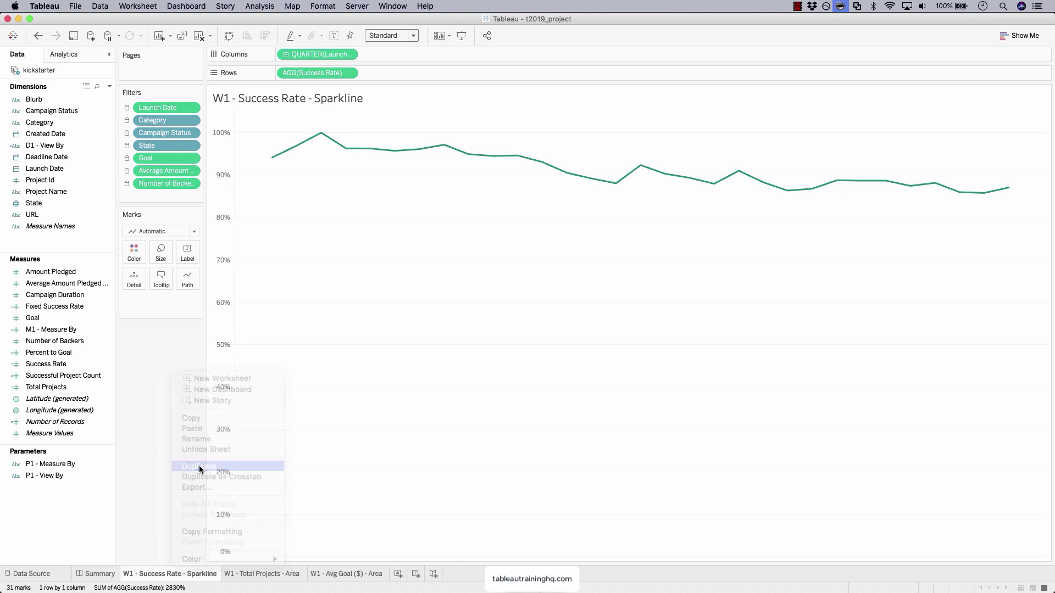
double_click(199, 572)
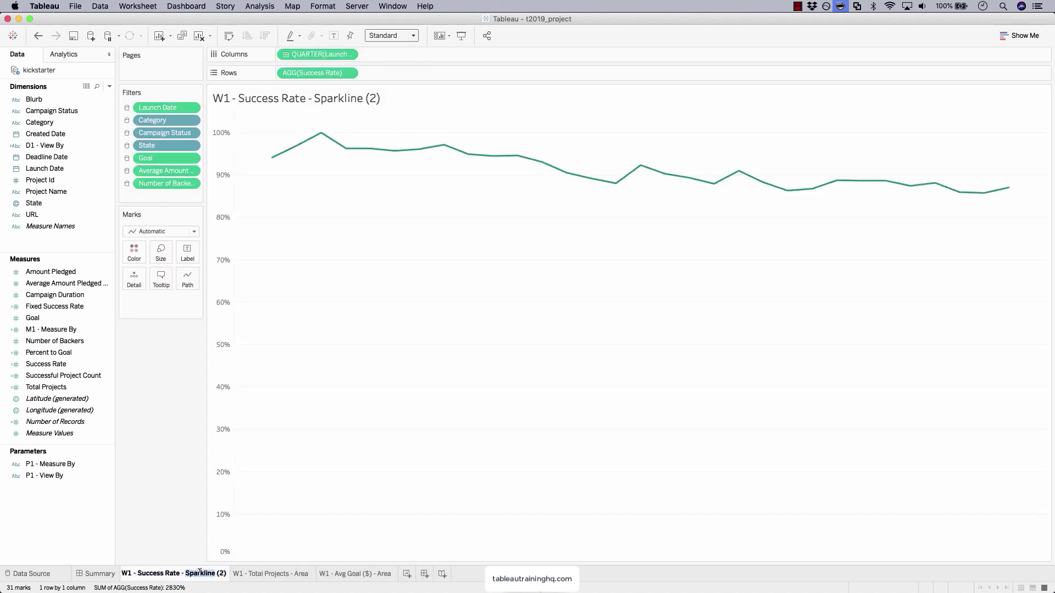
text(Area)
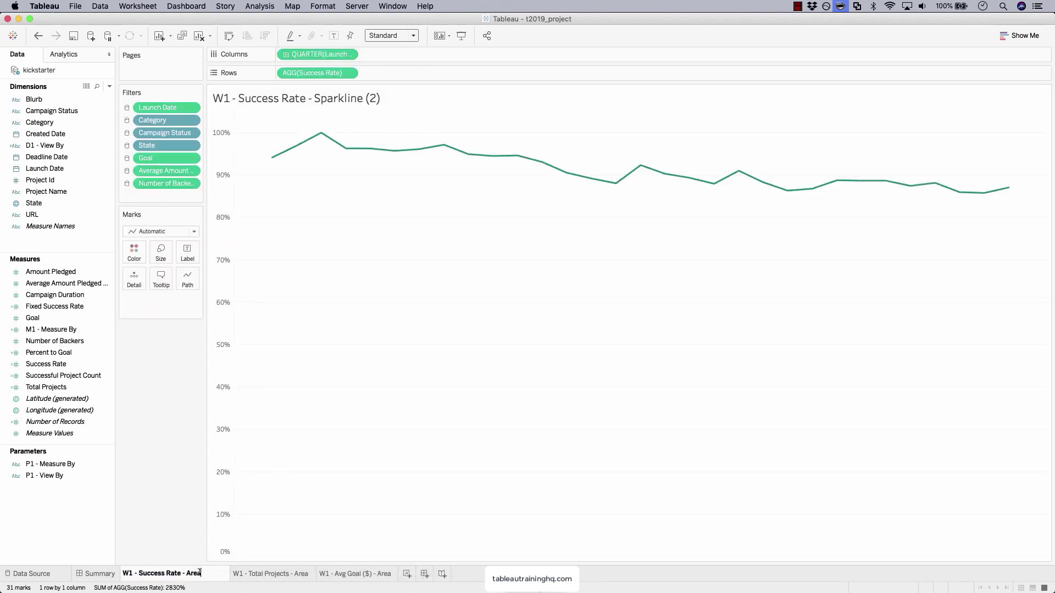
key(Return)
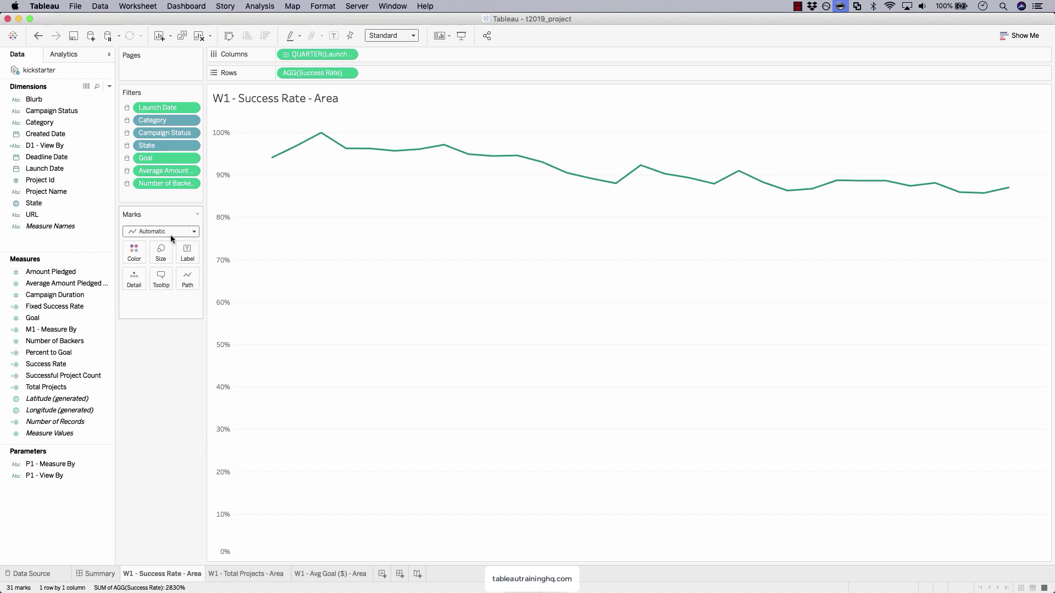
Set its marks to Area with a dark border, then review the other area sheets
click(165, 235)
click(140, 282)
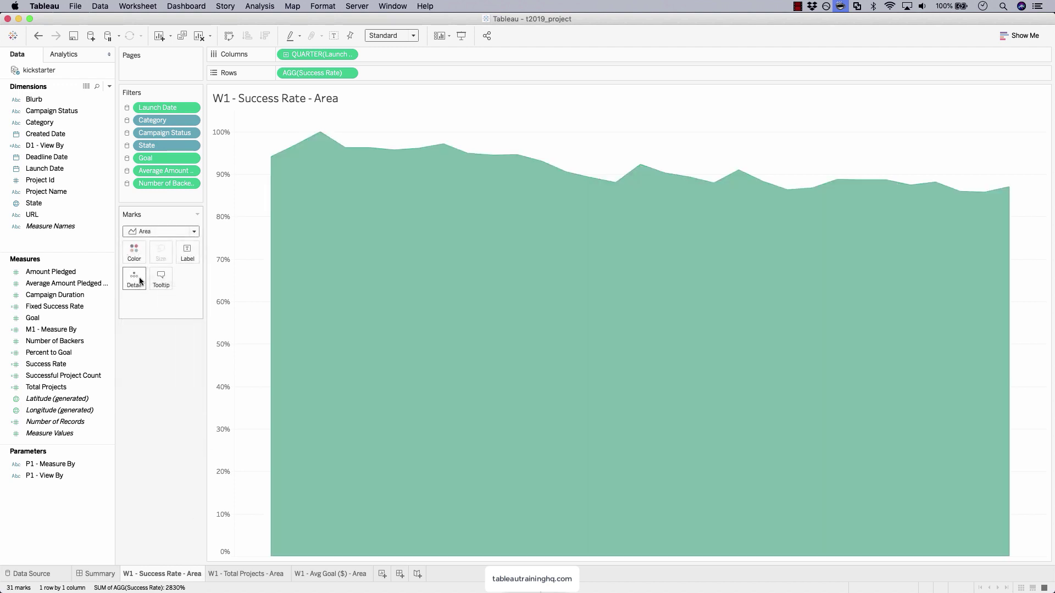
click(137, 252)
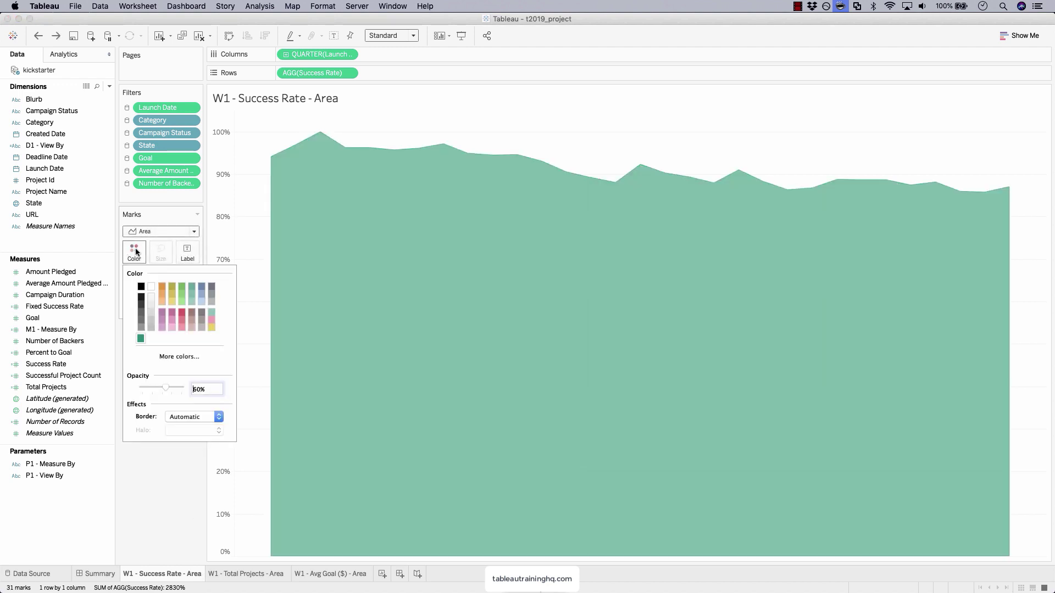
click(168, 419)
click(173, 455)
click(153, 499)
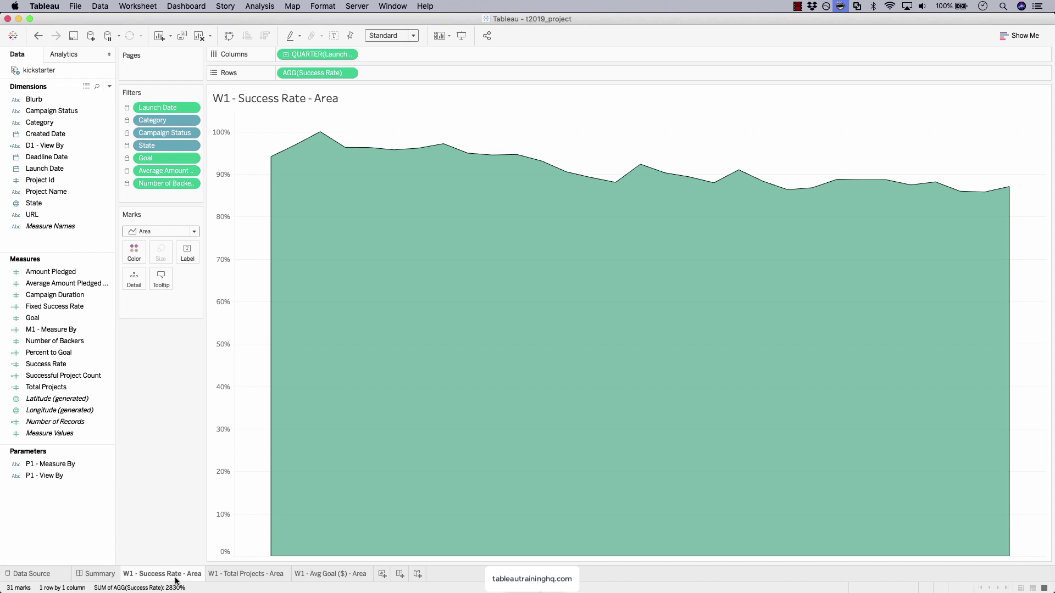
click(277, 572)
click(325, 574)
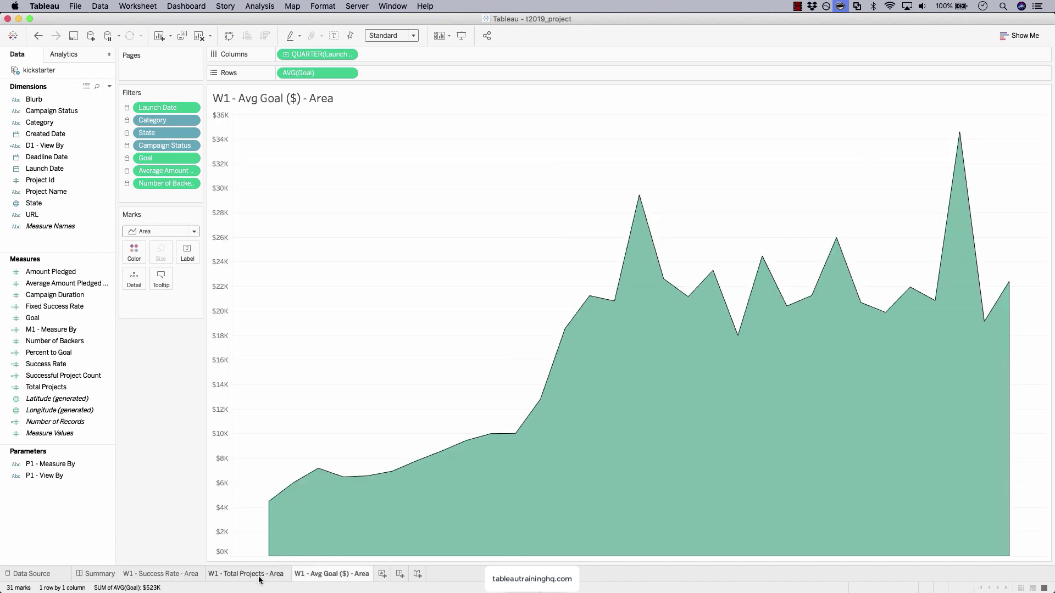
From the Success Rate area sheet, start a new parameter named 'P1 - Sheet Swap'
click(242, 574)
click(164, 574)
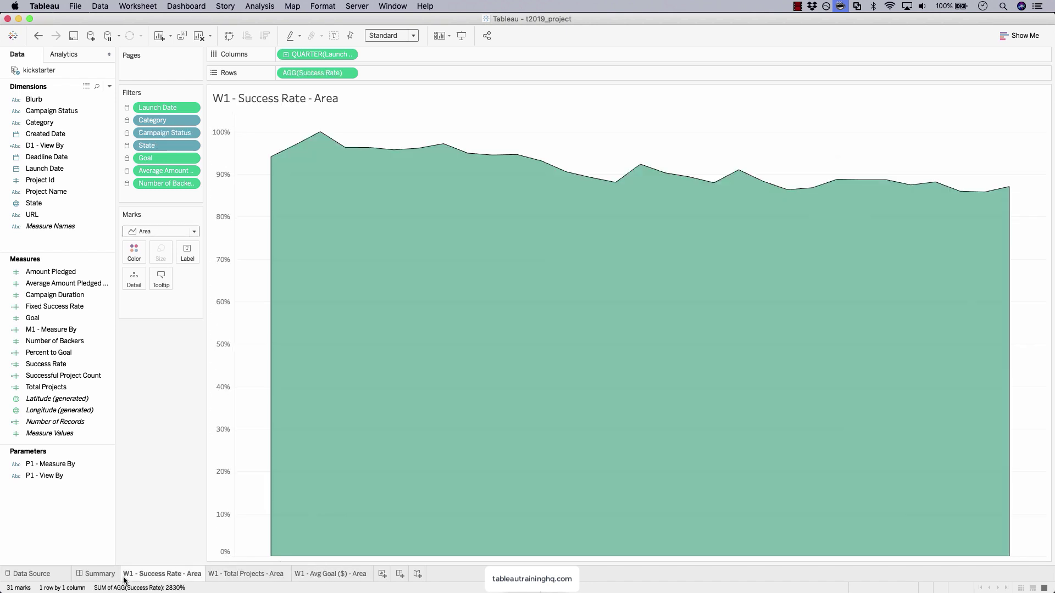
right_click(74, 497)
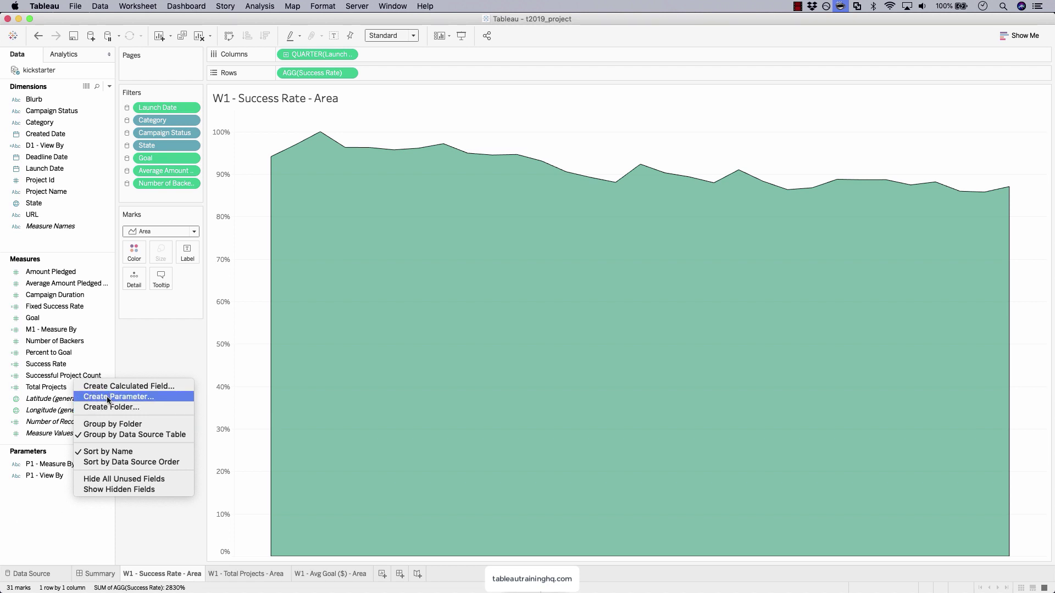
click(110, 86)
click(111, 87)
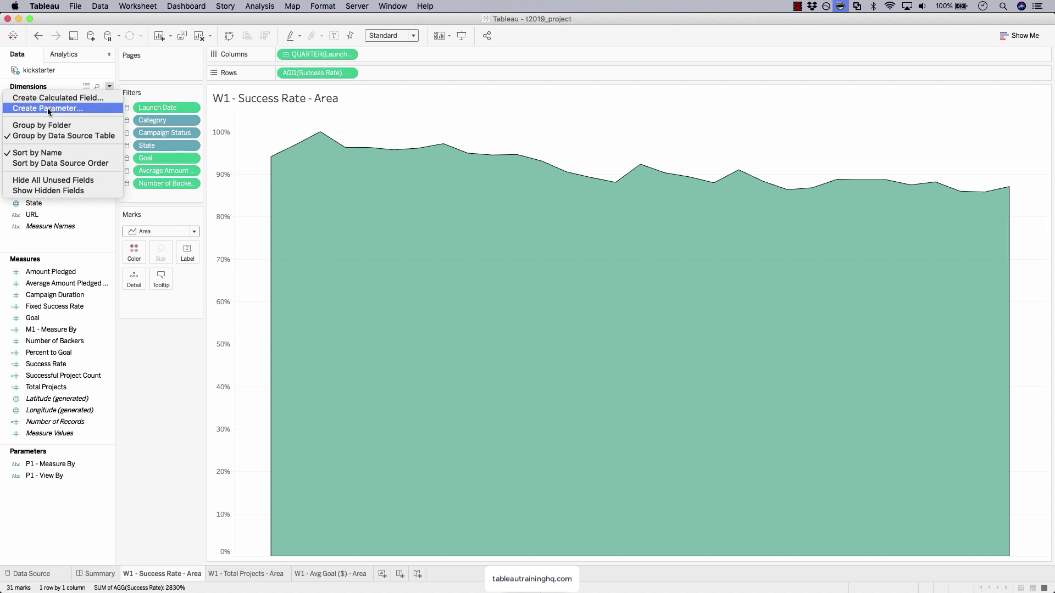
key(Escape)
right_click(80, 497)
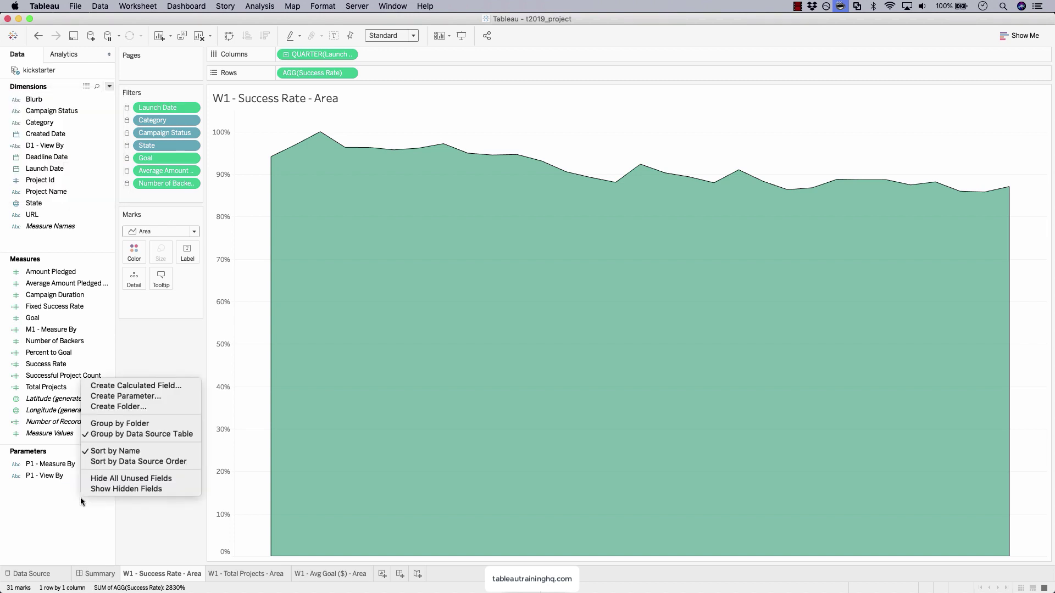
click(111, 398)
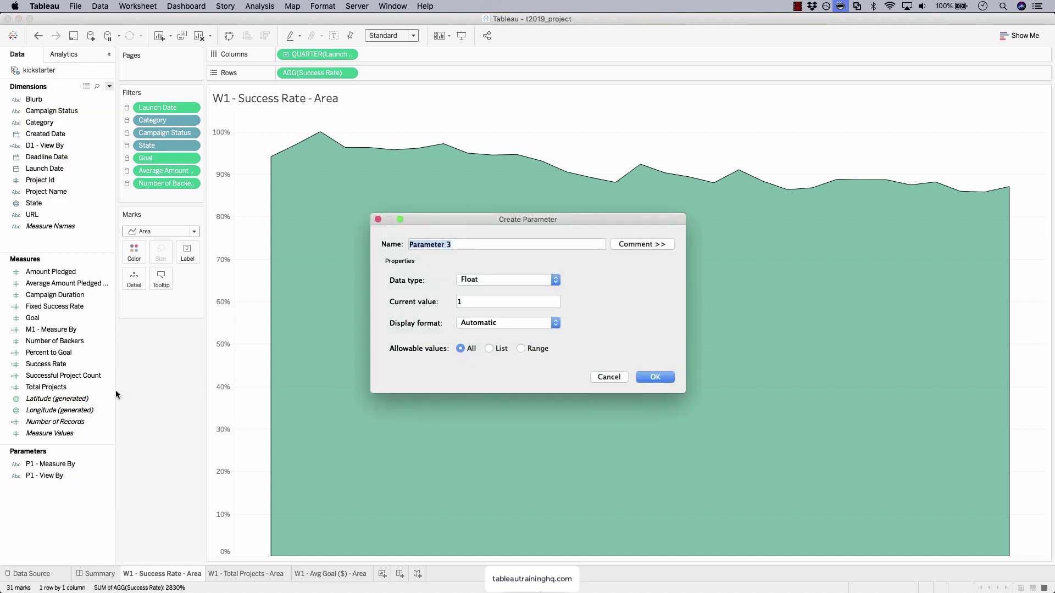
text(P1 -)
text( S)
text(heet Sw)
text(ap)
Make it a String list with values 'View as Sparkline' and 'View as Area Chart', then save it
click(486, 285)
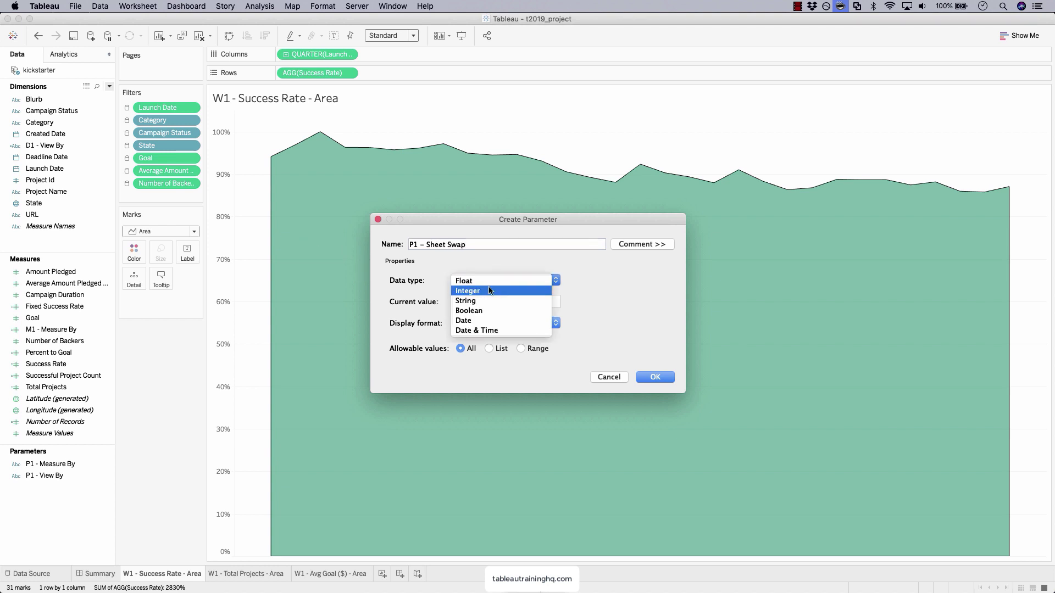
click(481, 300)
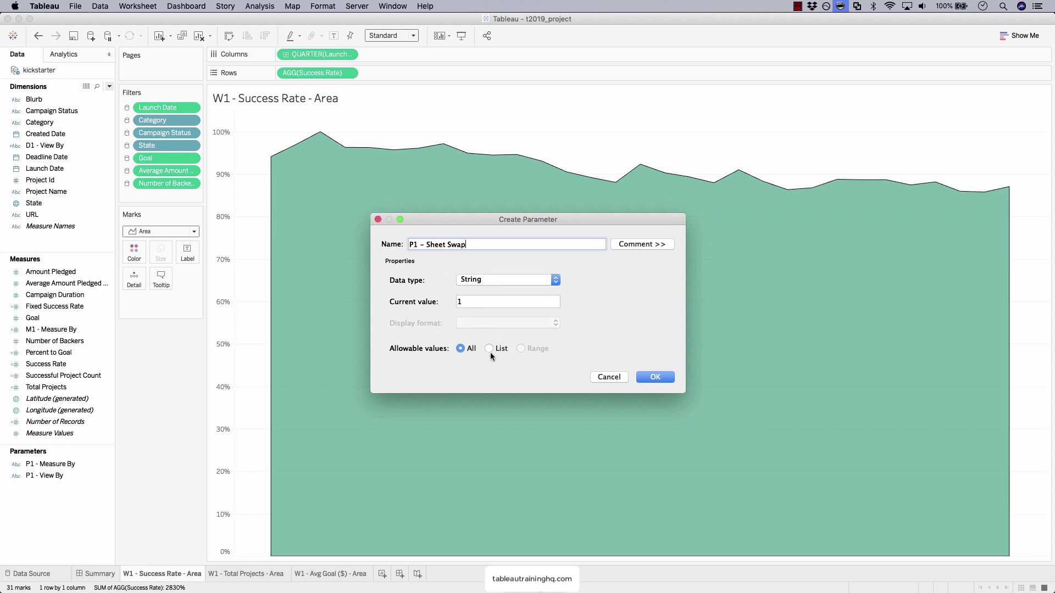
click(489, 348)
click(453, 399)
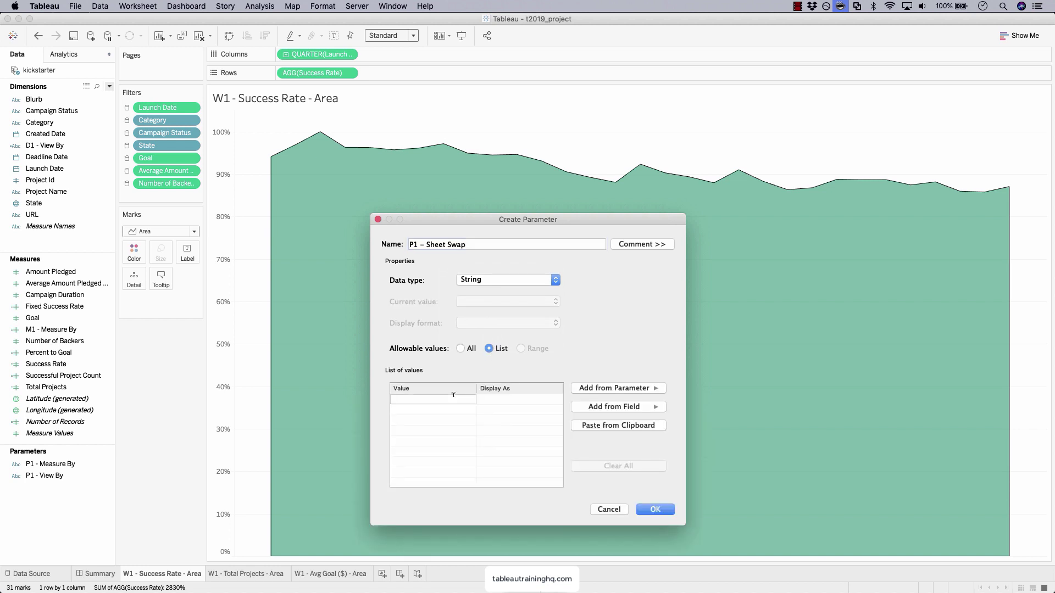
text(View as Sparkline)
click(443, 408)
text(View as Area)
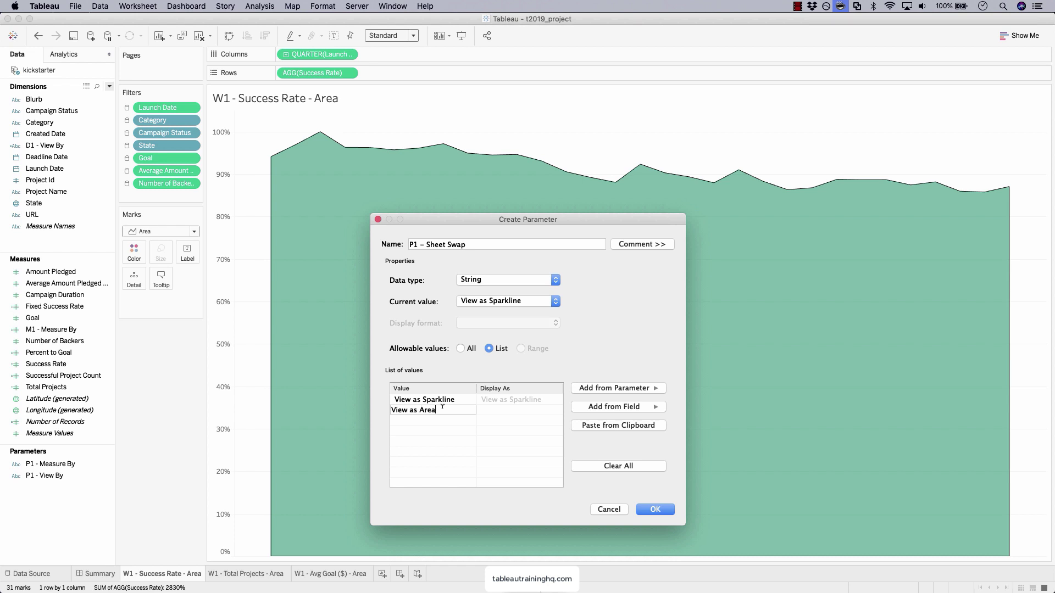
text( Chart)
key(Return)
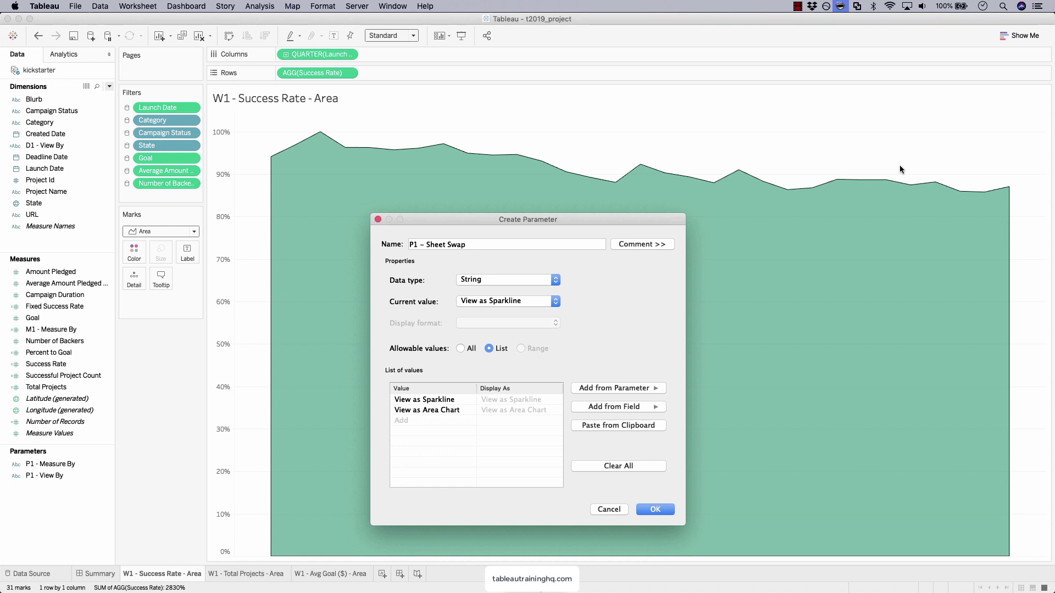
key(Return)
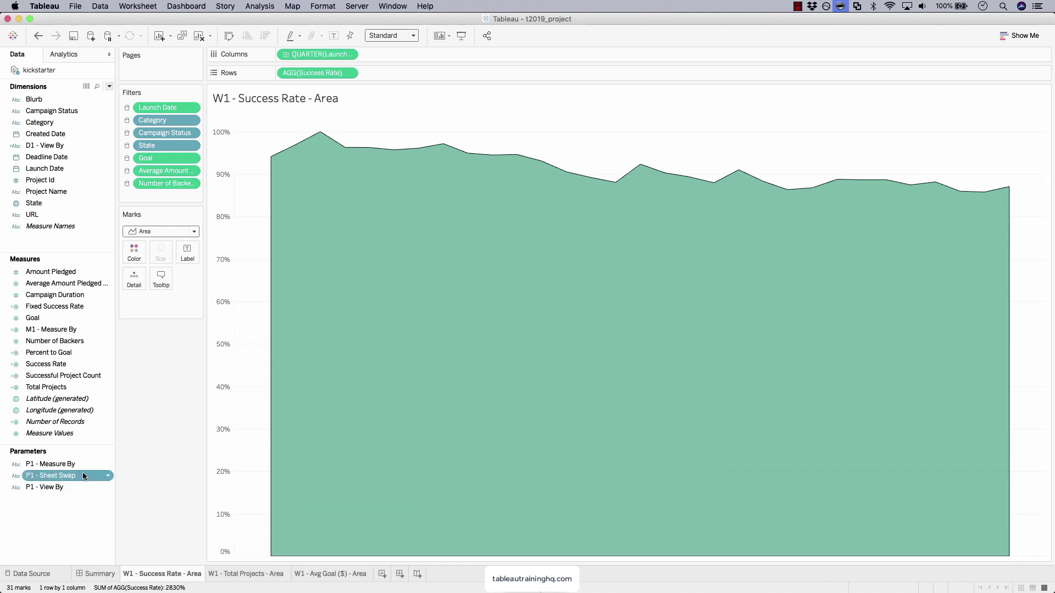
Create a calculated field 'D1 - Sheet Swap' starting with CASE [P1 - Sheet Swap]
right_click(46, 245)
click(51, 253)
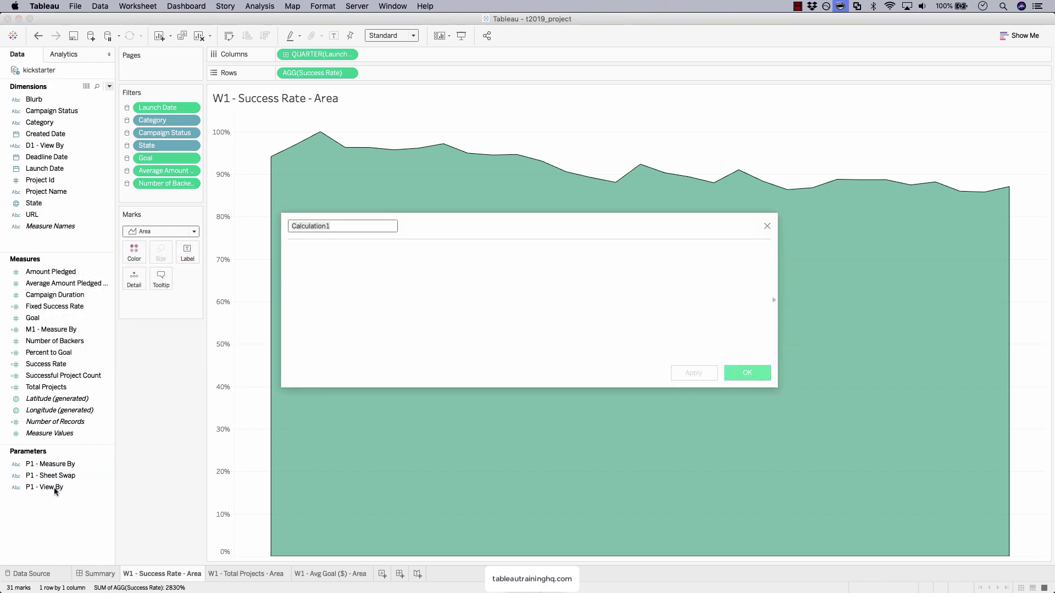
text(D1 - Sheet Swap)
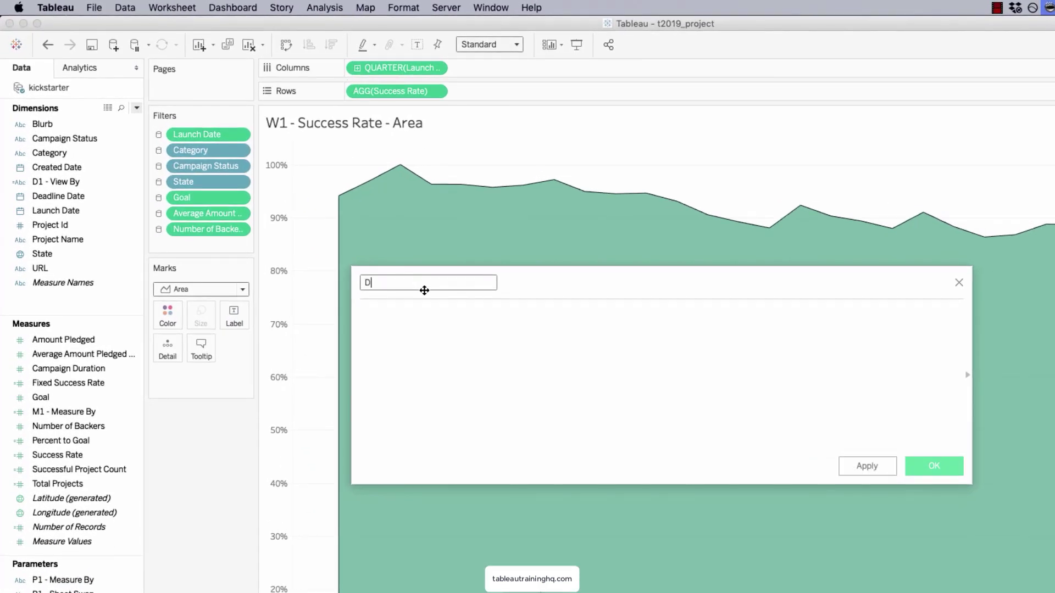
click(426, 319)
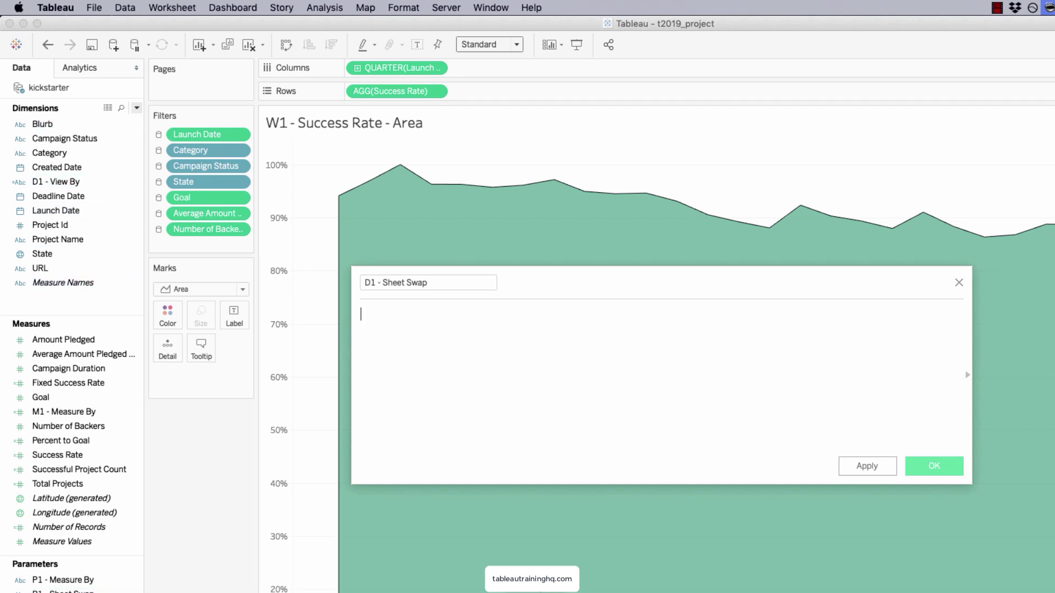
text(CASE p1)
click(459, 341)
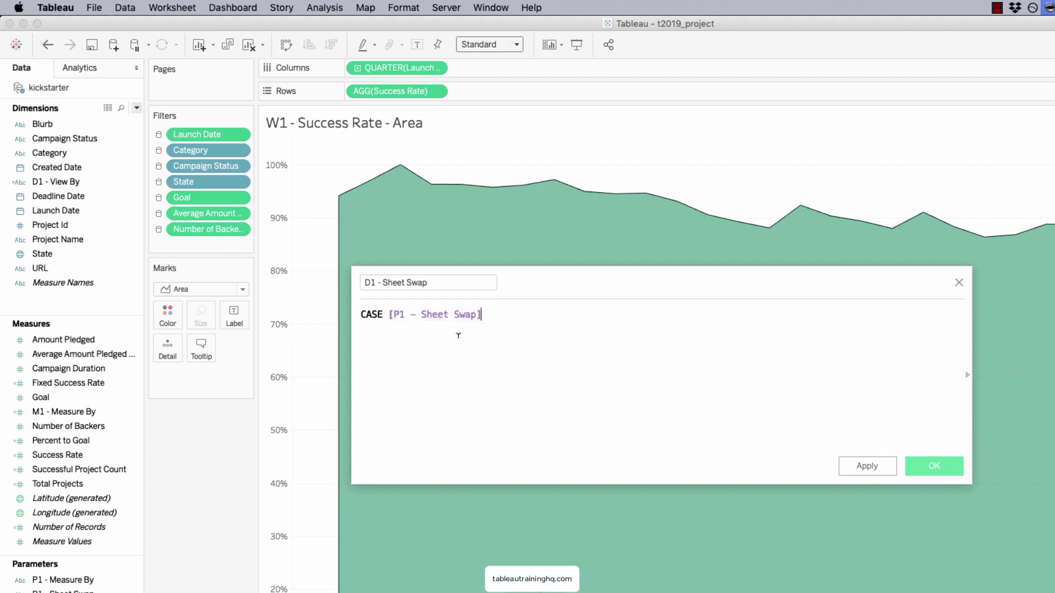
key(Return)
Add WHEN lines returning 'View as Sparkline' and 'View as Area Chart', close with END, and save
text(WHEN 'View as Sparkline')
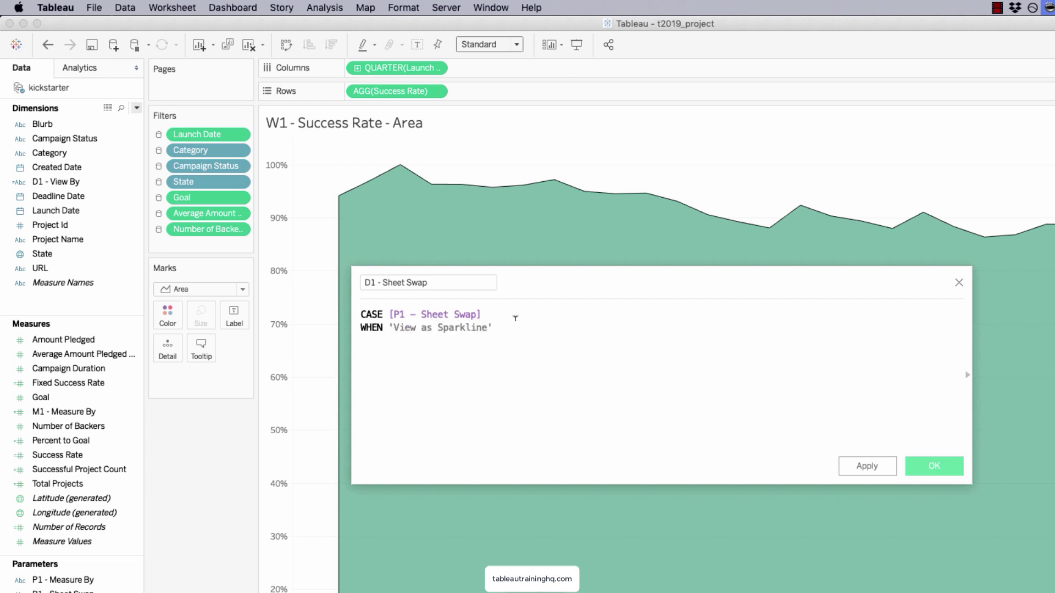
text( THEN 'View as Sparkl)
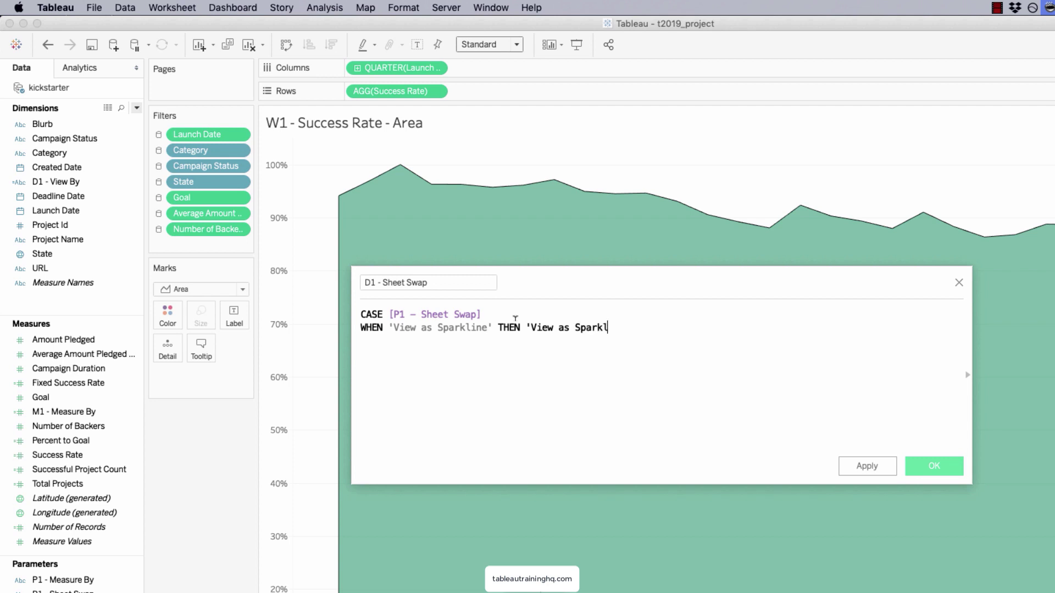
text(ine')
key(Return)
text(WHEN 'View as a)
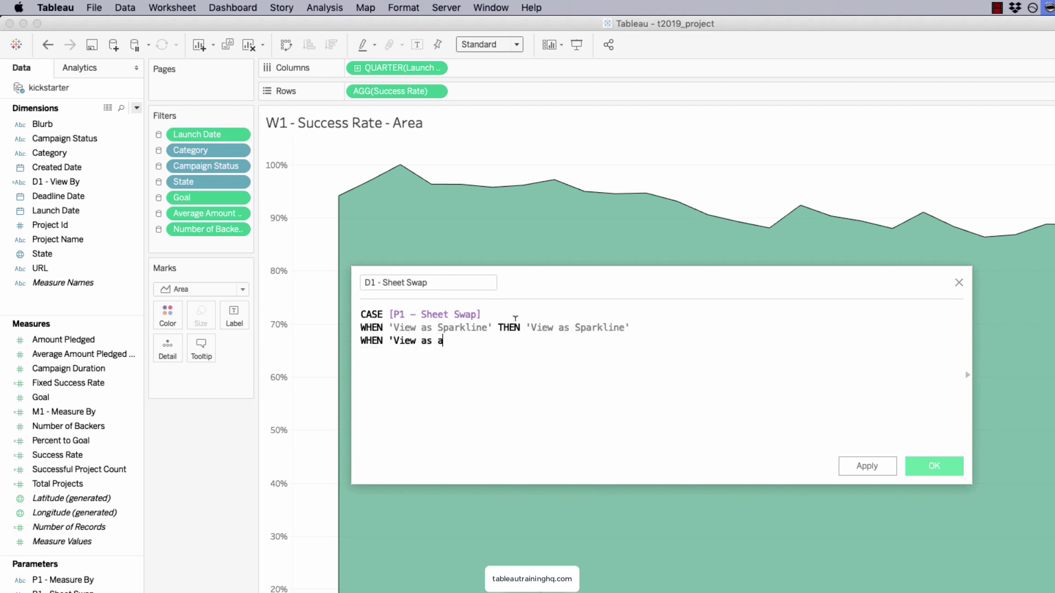
key(BackSpace)
text(Are)
key(BackSpace)
key(BackSpace)
text(rea Chart' THEN 'Vi)
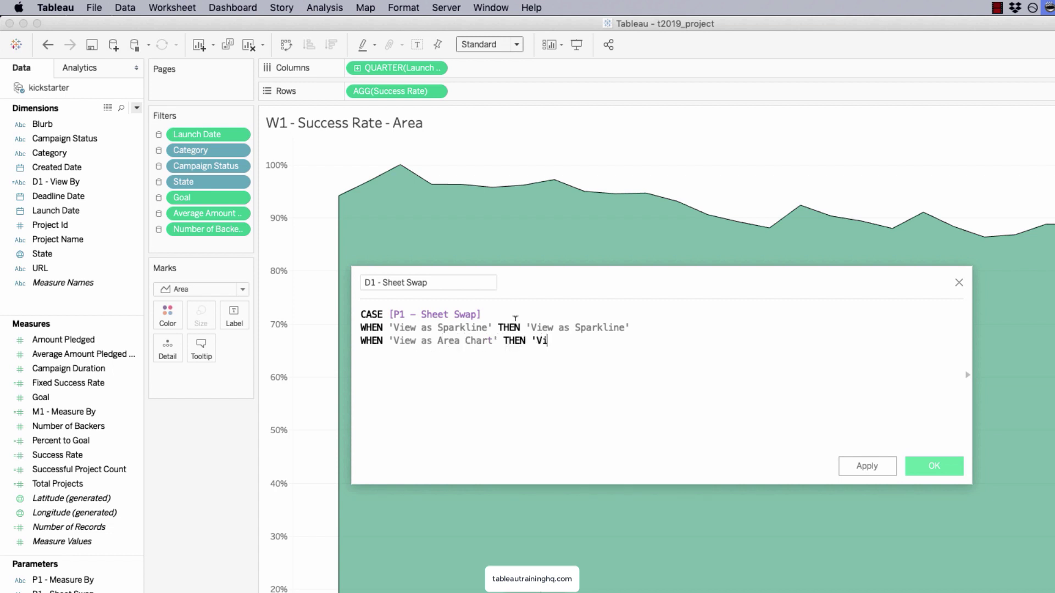
text(ew as Area Chart')
key(Return)
text(END)
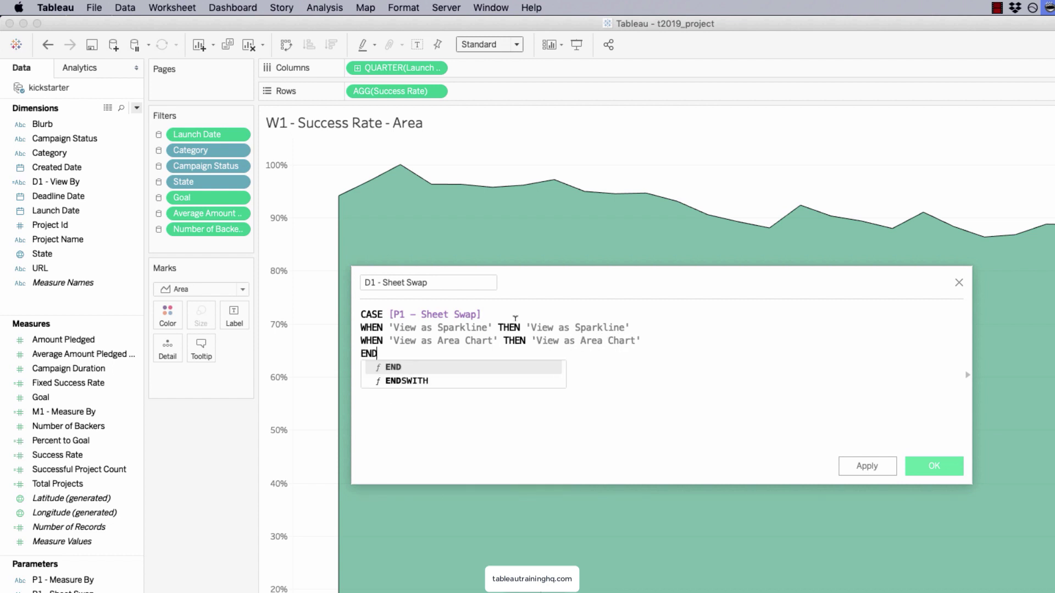
click(473, 364)
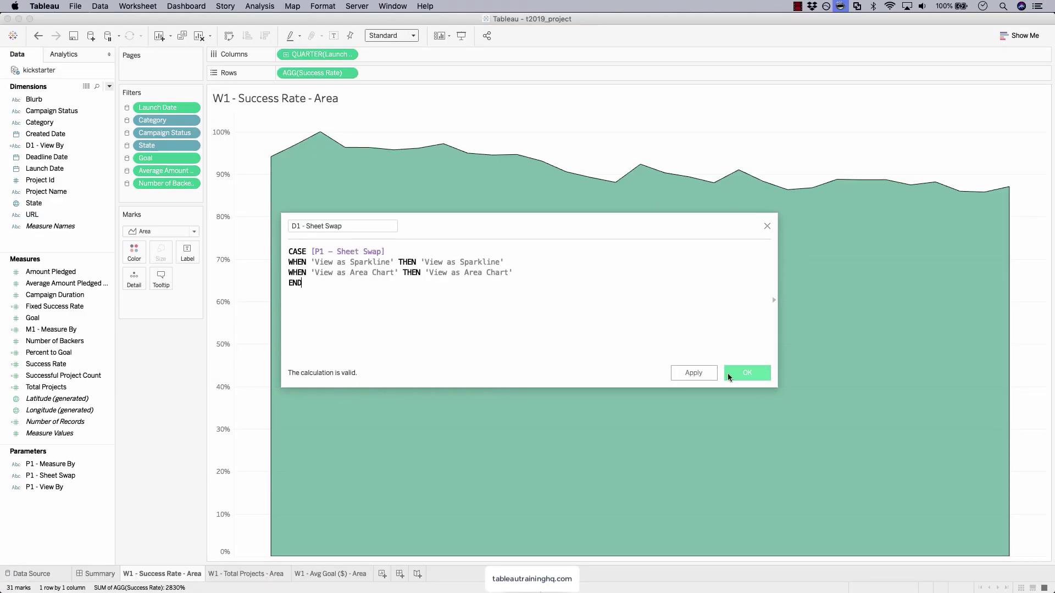
click(742, 377)
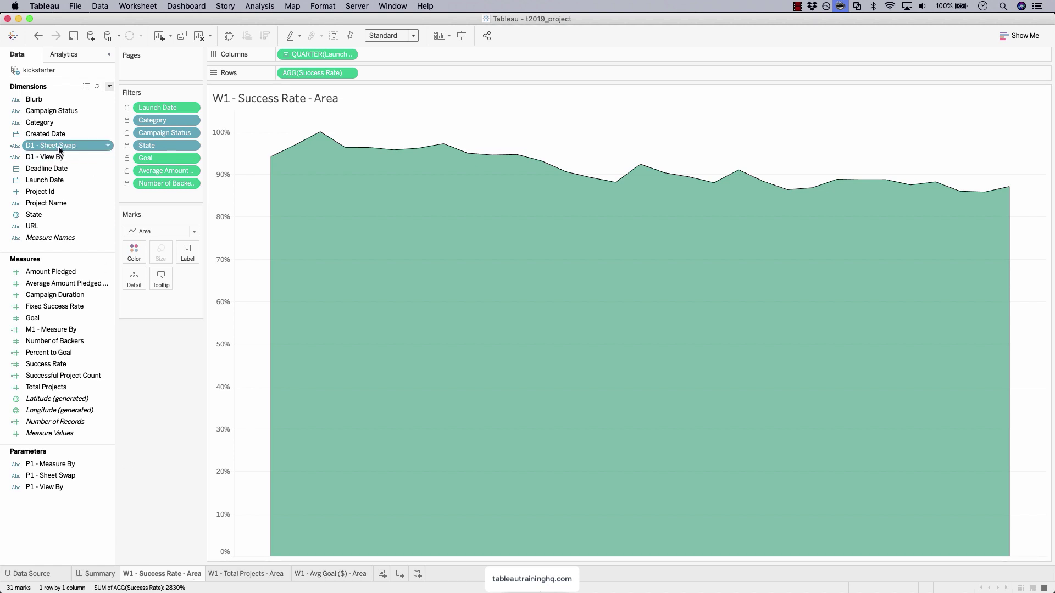
Filter D1 - Sheet Swap on the Success Rate area sheet to the custom value 'View as Area Chart'
drag(62, 146, 140, 196)
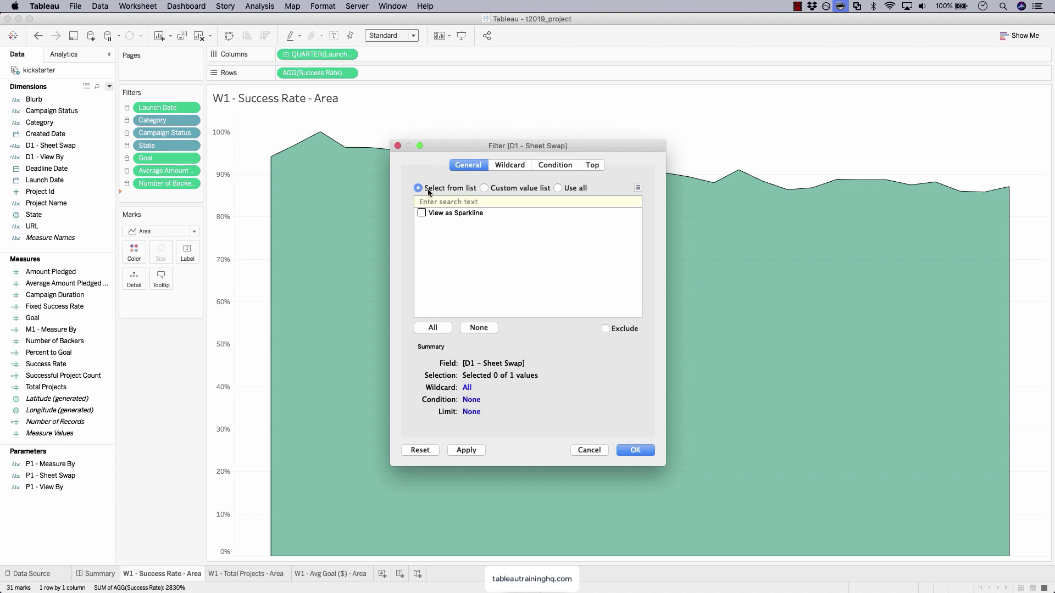
click(482, 188)
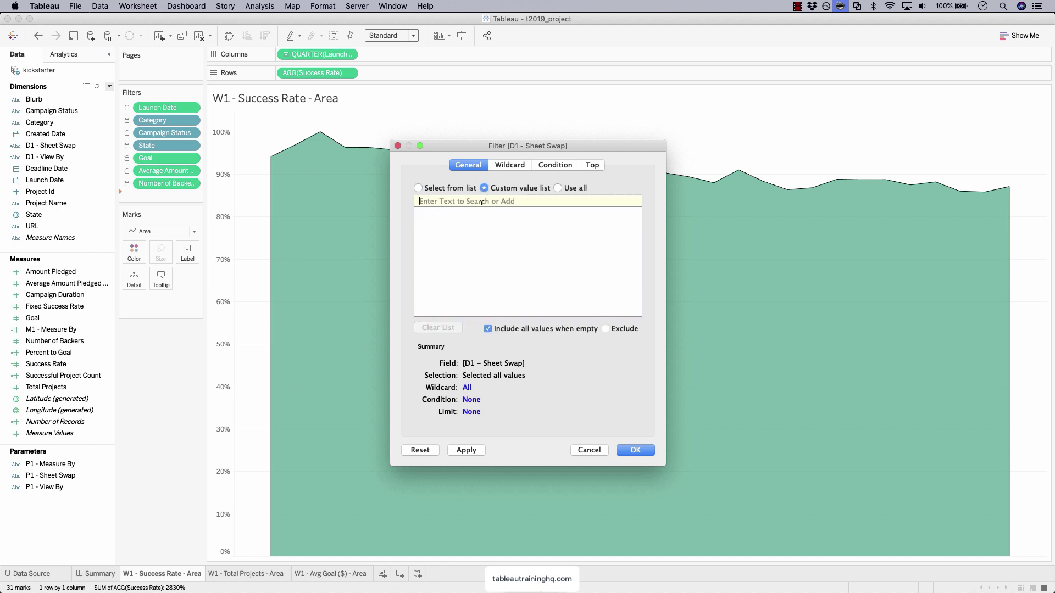
text(View as Area Chart)
click(627, 201)
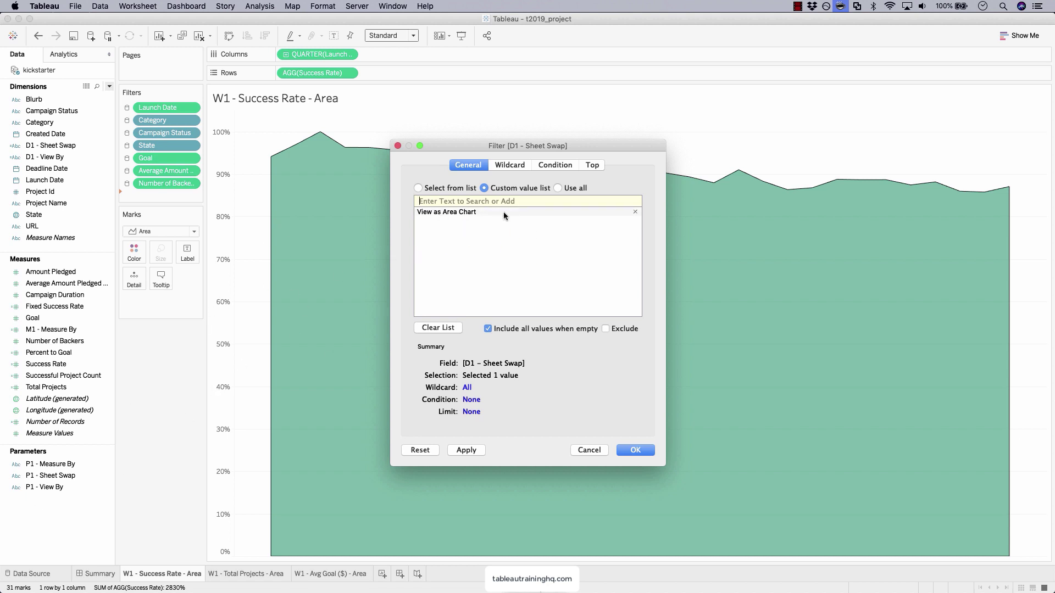
click(467, 450)
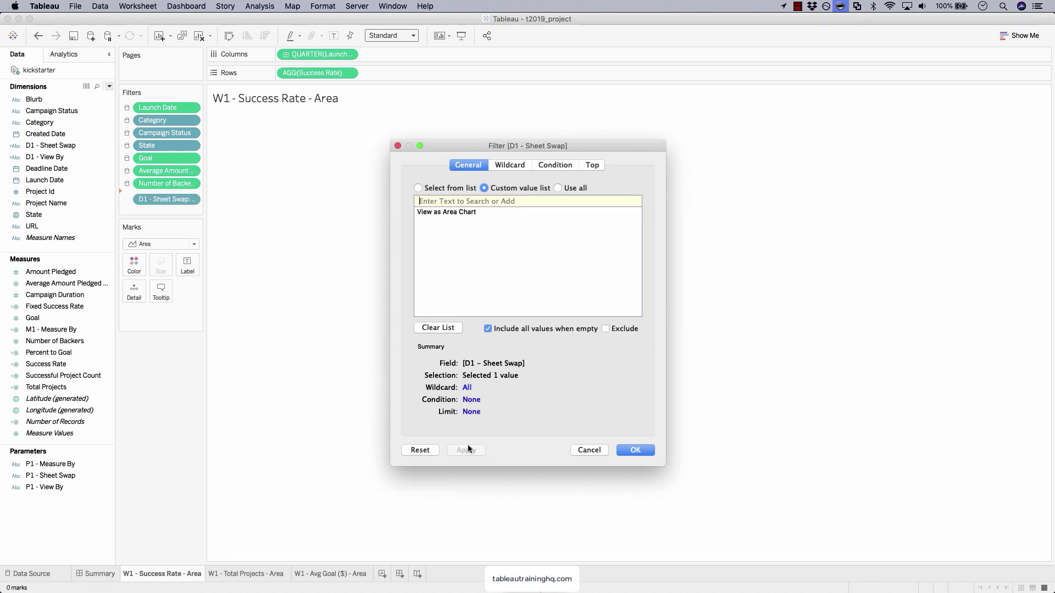
click(634, 450)
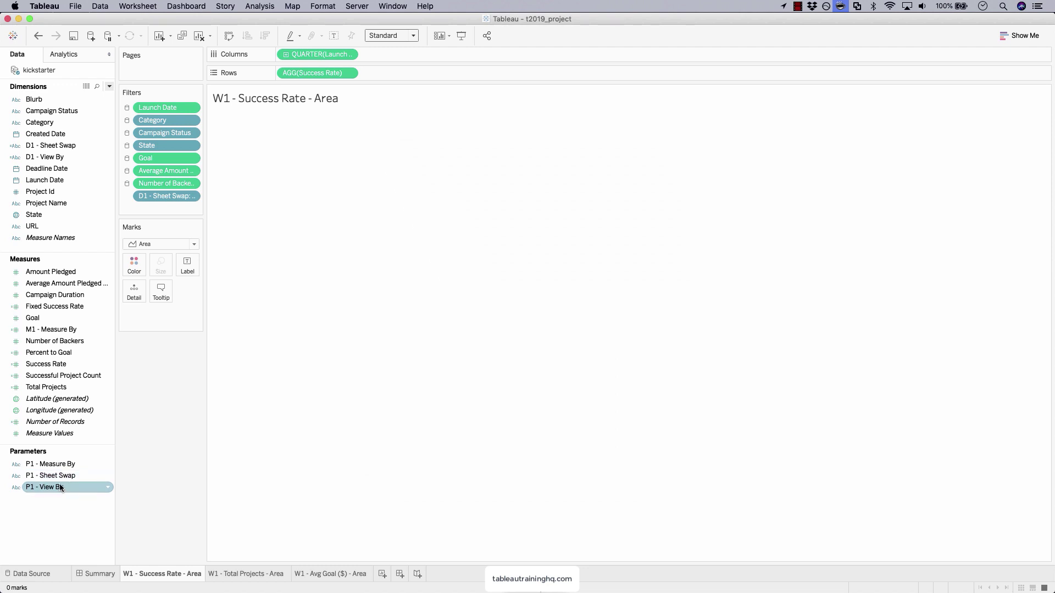
Show the P1 - Sheet Swap parameter control and choose 'View as Area Chart' in it
right_click(60, 476)
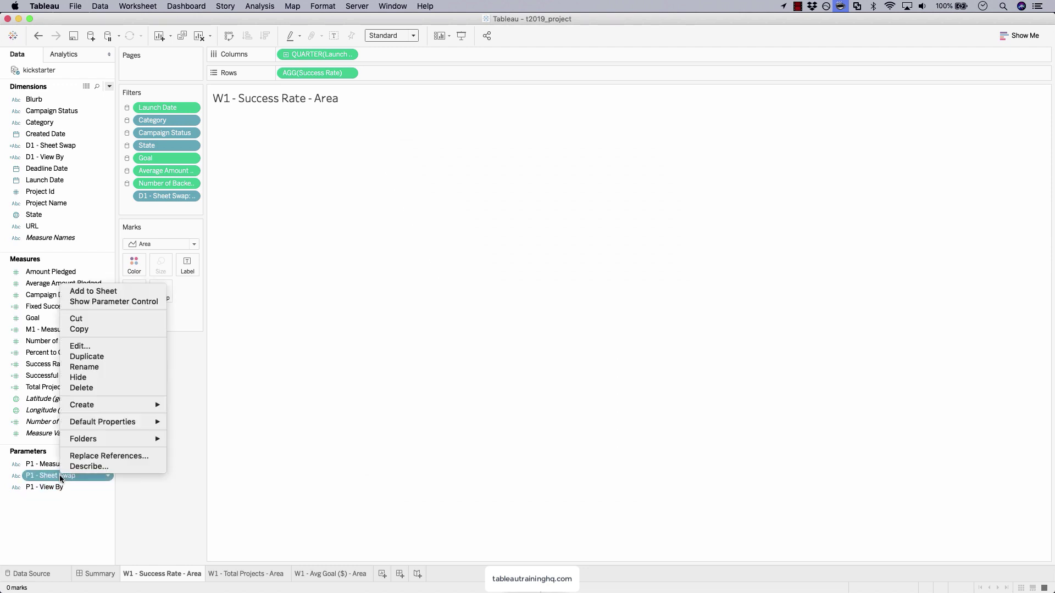
click(118, 302)
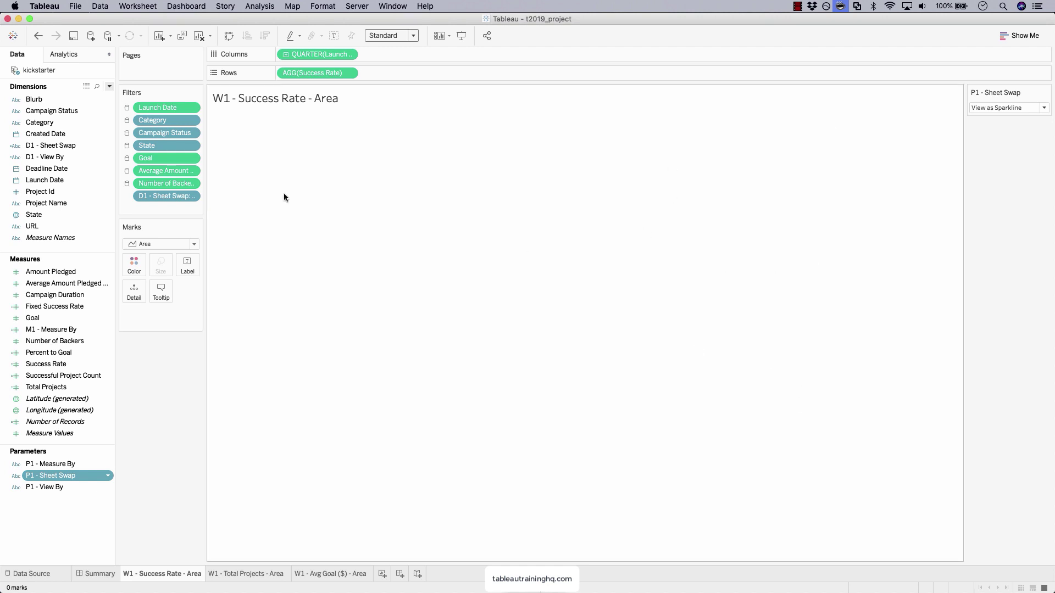
mouse_move(151, 199)
mouse_down()
mouse_move(148, 184)
mouse_move(145, 196)
mouse_up()
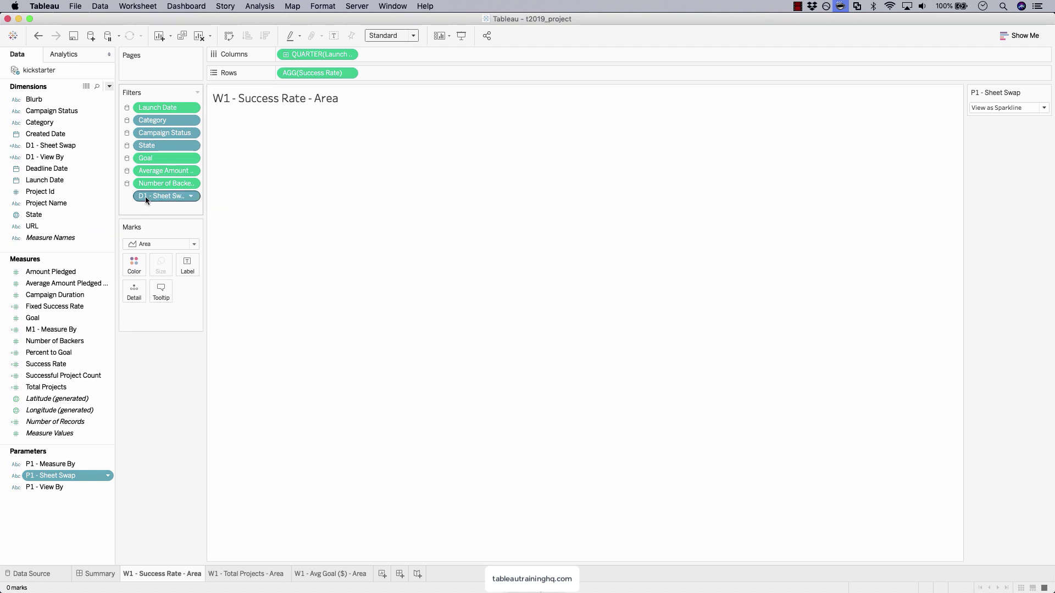
click(1011, 108)
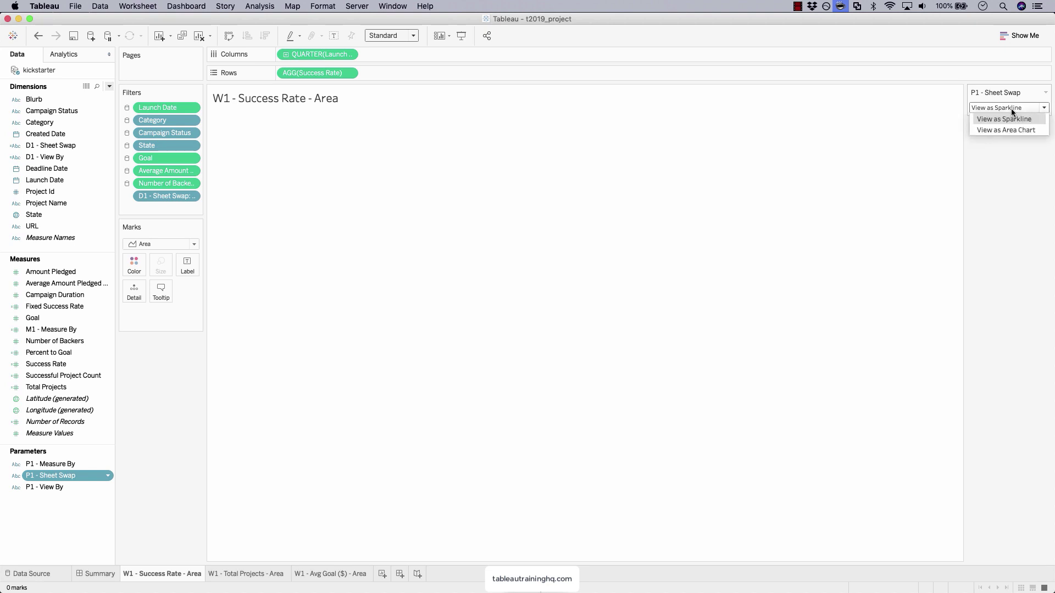
click(1002, 131)
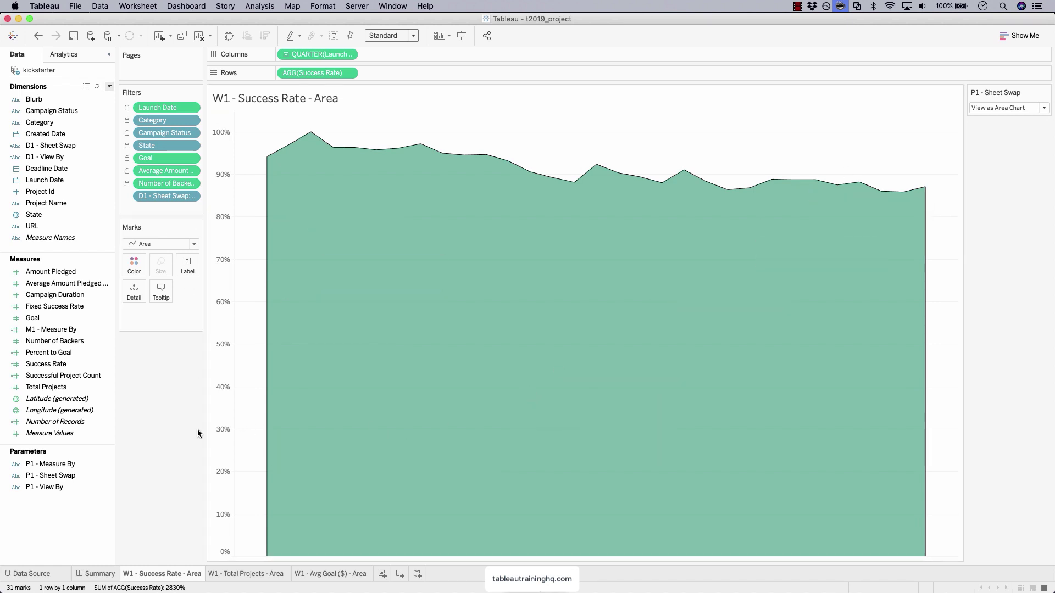
Filter the W1 - Total Projects - Area sheet by D1 - Sheet Swap to 'View as Area Chart'
click(228, 574)
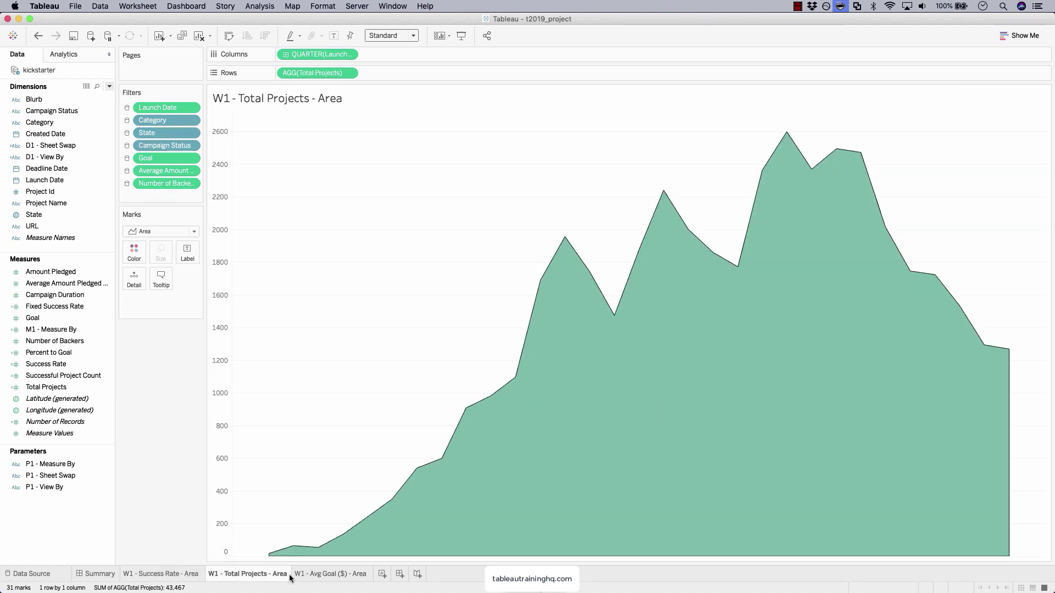
drag(53, 147, 141, 197)
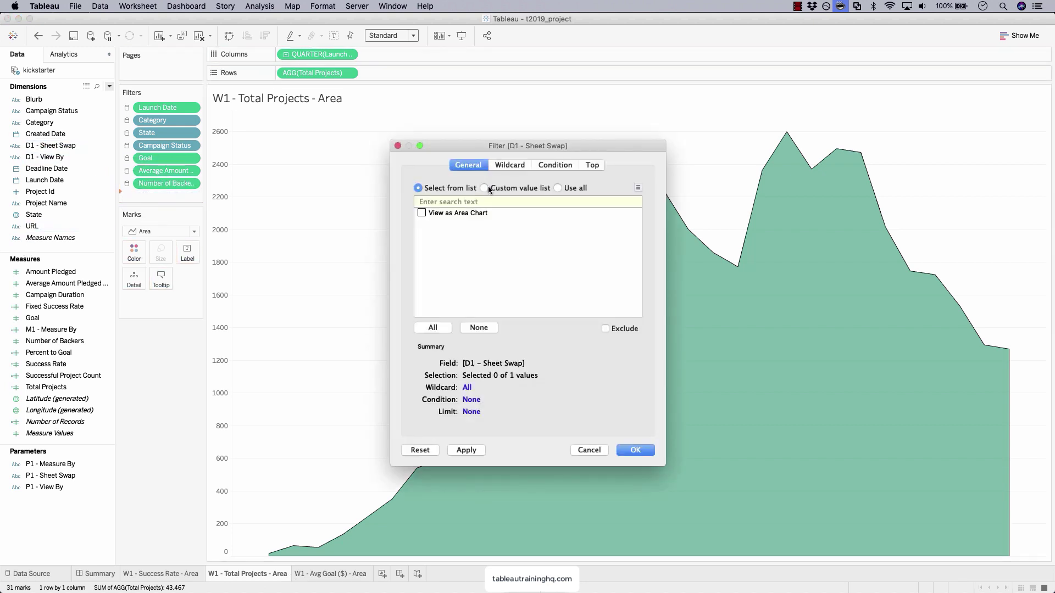
click(484, 188)
text(View a)
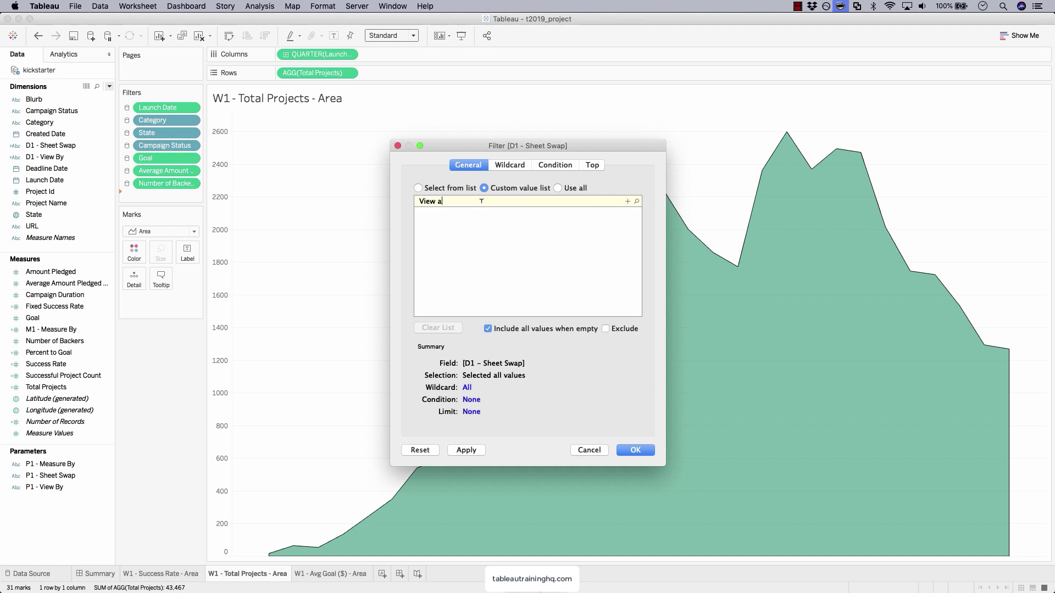
text(s Area Chart)
click(467, 451)
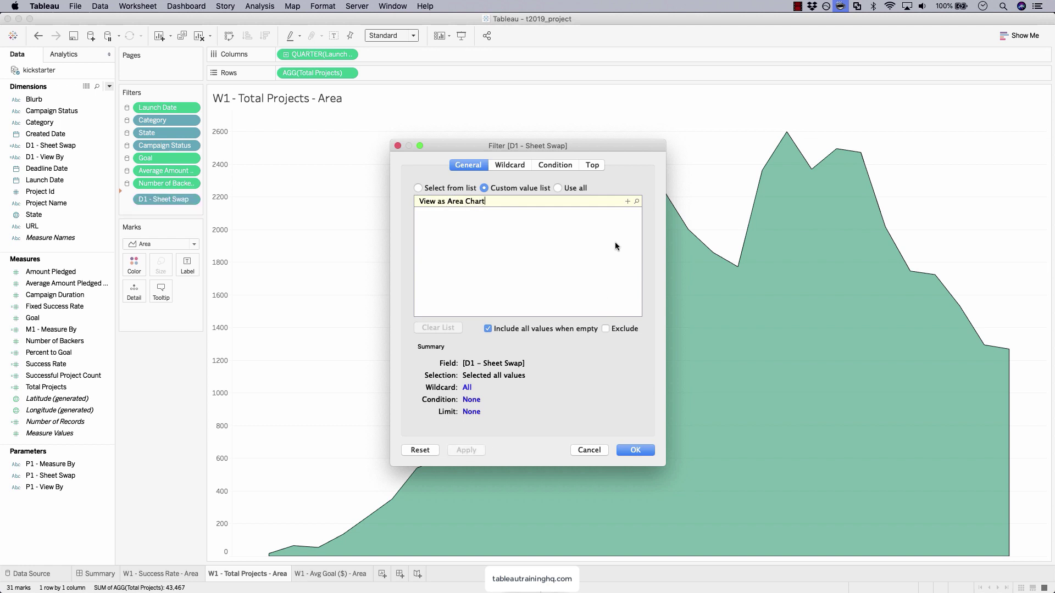
click(628, 203)
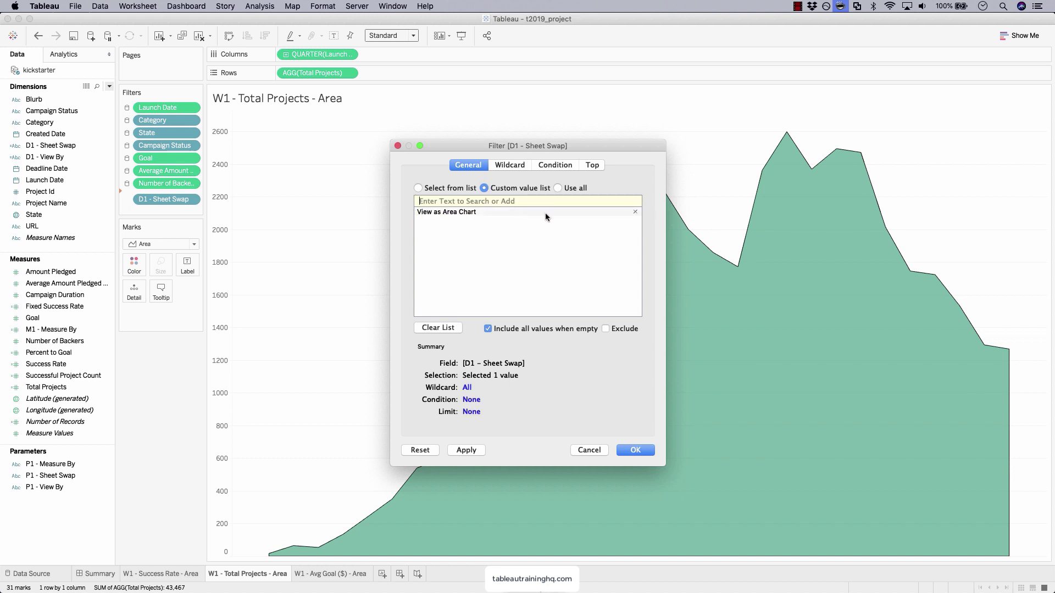
click(462, 450)
click(631, 450)
Apply the same 'View as Area Chart' filter to W1 - Avg Goal ($) - Area, then return to Summary
click(328, 574)
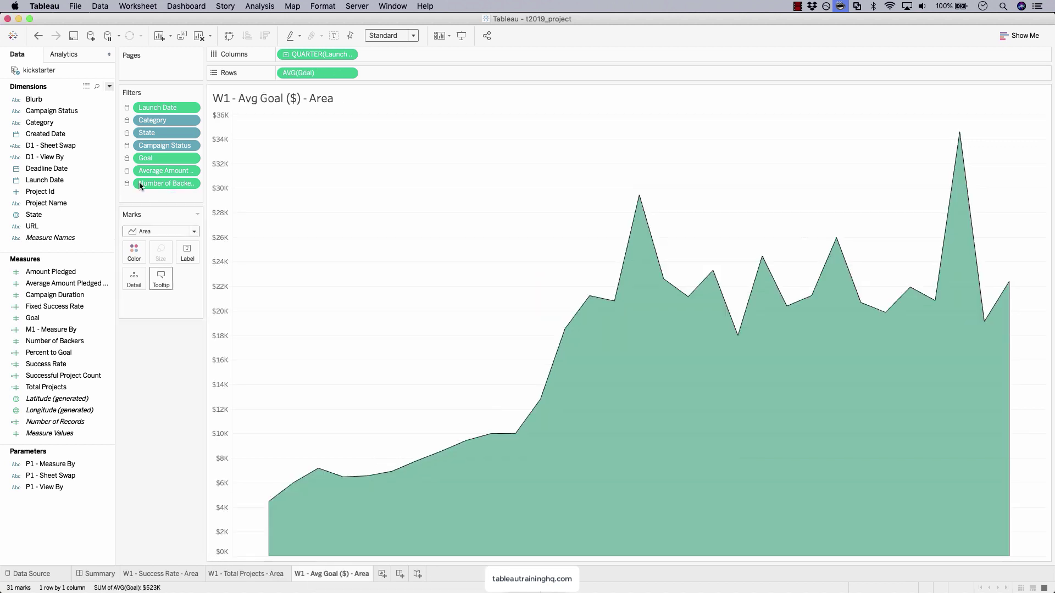
drag(39, 159, 149, 193)
click(471, 188)
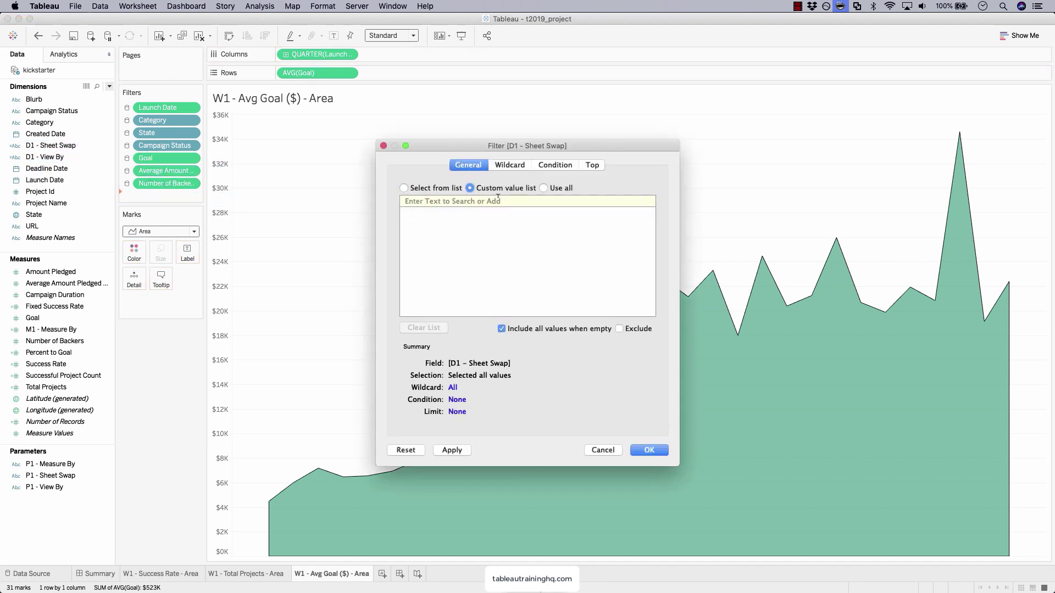
text(View as Area Chart)
click(642, 201)
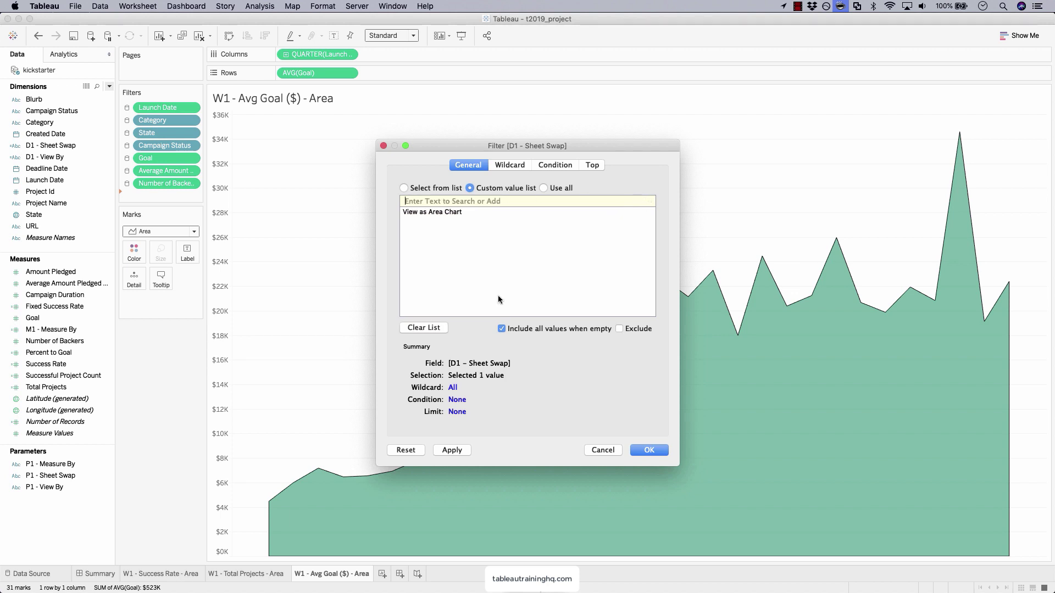
click(458, 450)
click(637, 450)
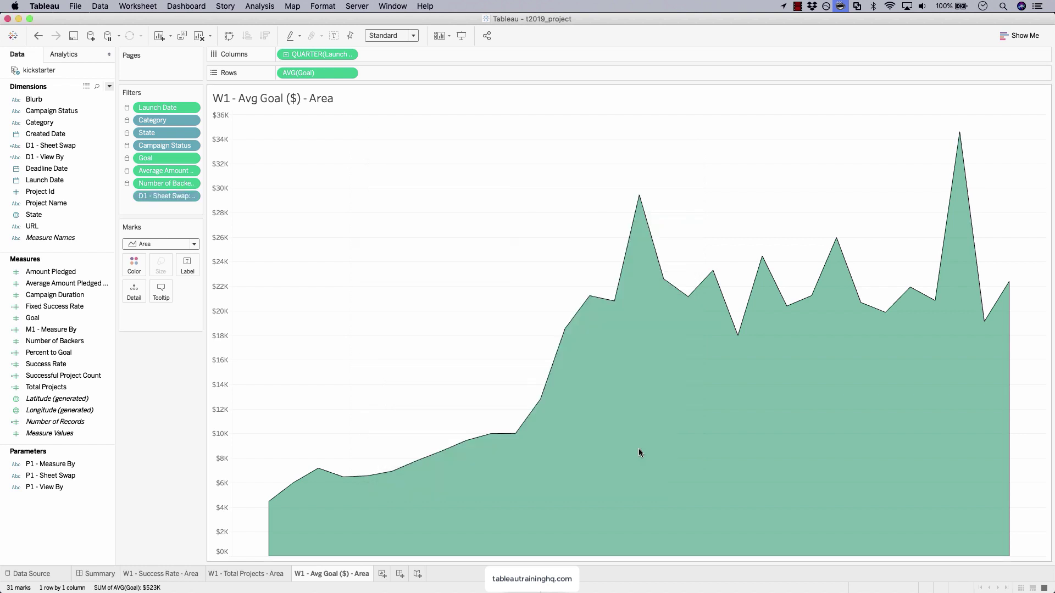
click(96, 574)
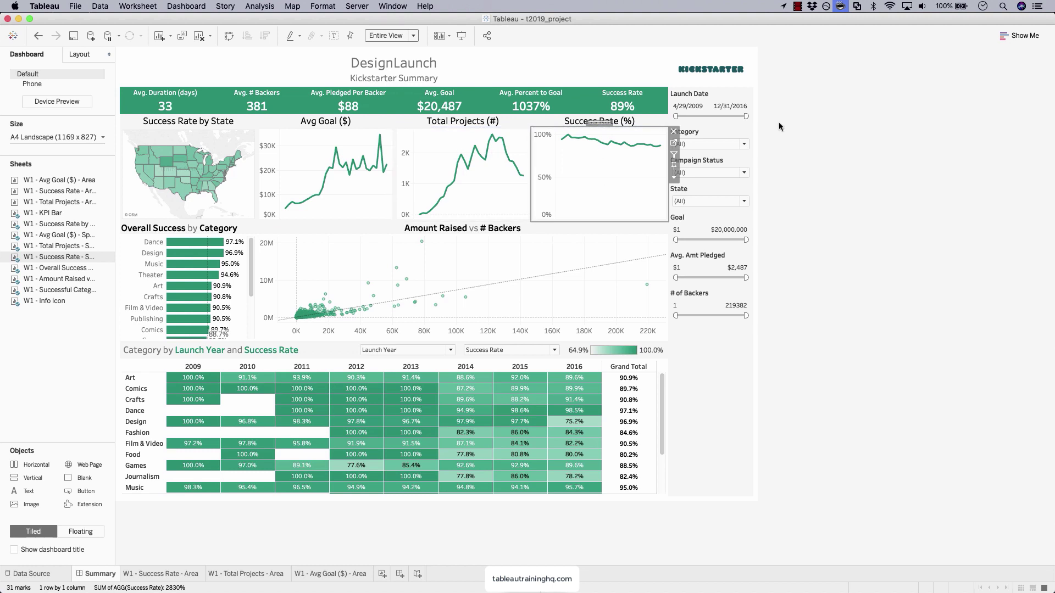
Filter the Avg Goal ($) sparkline sheet by D1 - Sheet Swap to 'View as Sparkline'
click(297, 165)
click(468, 156)
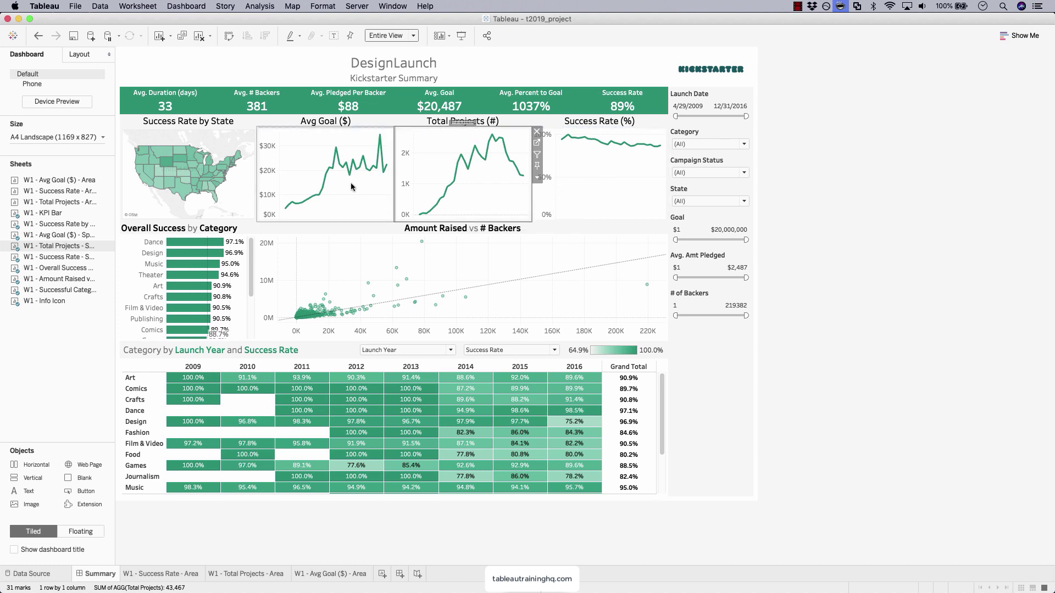
click(347, 199)
click(399, 142)
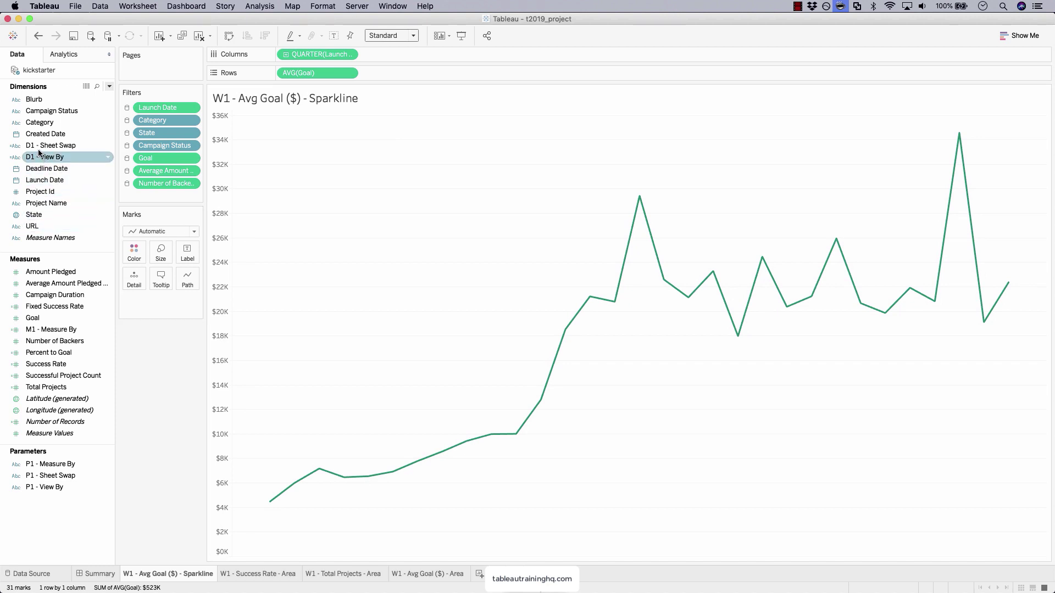
drag(39, 153, 155, 197)
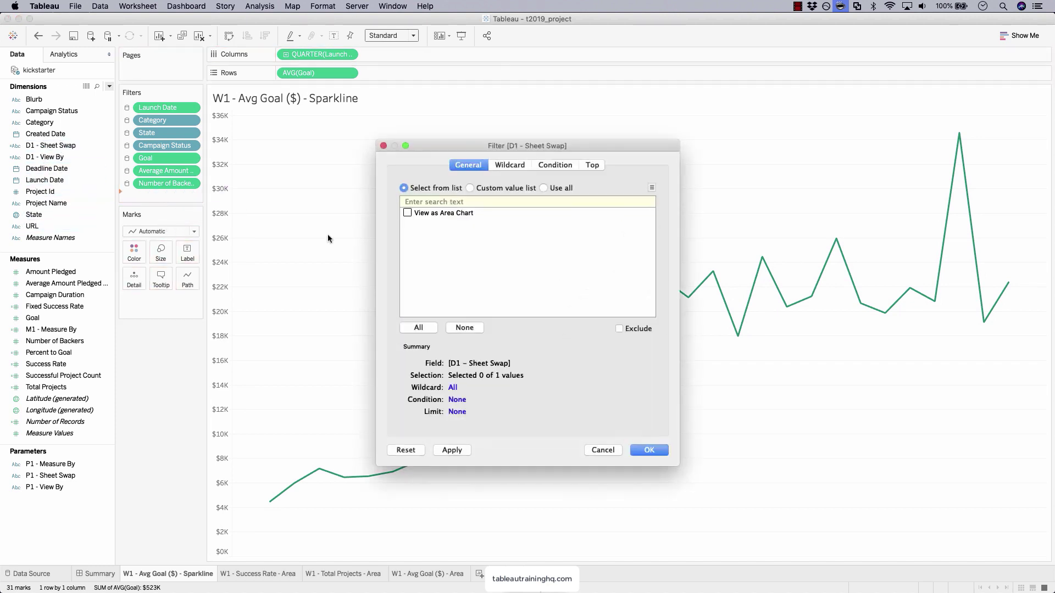
click(470, 189)
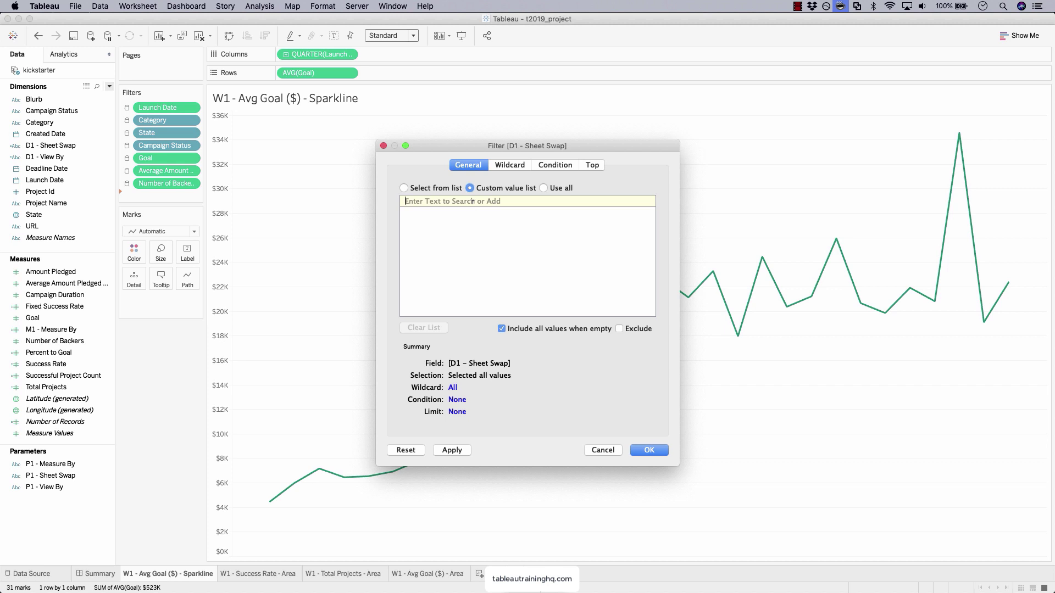
text(View as Sparkline)
click(641, 201)
click(452, 450)
click(646, 450)
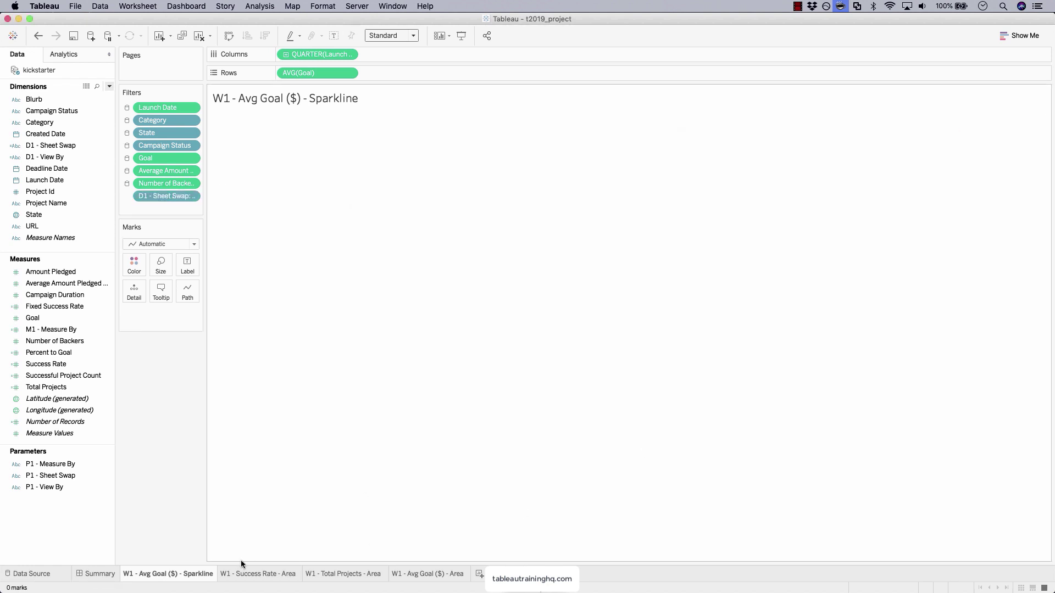
Filter the Total Projects sparkline sheet by D1 - Sheet Swap to 'View as Sparkline'
click(95, 574)
click(492, 193)
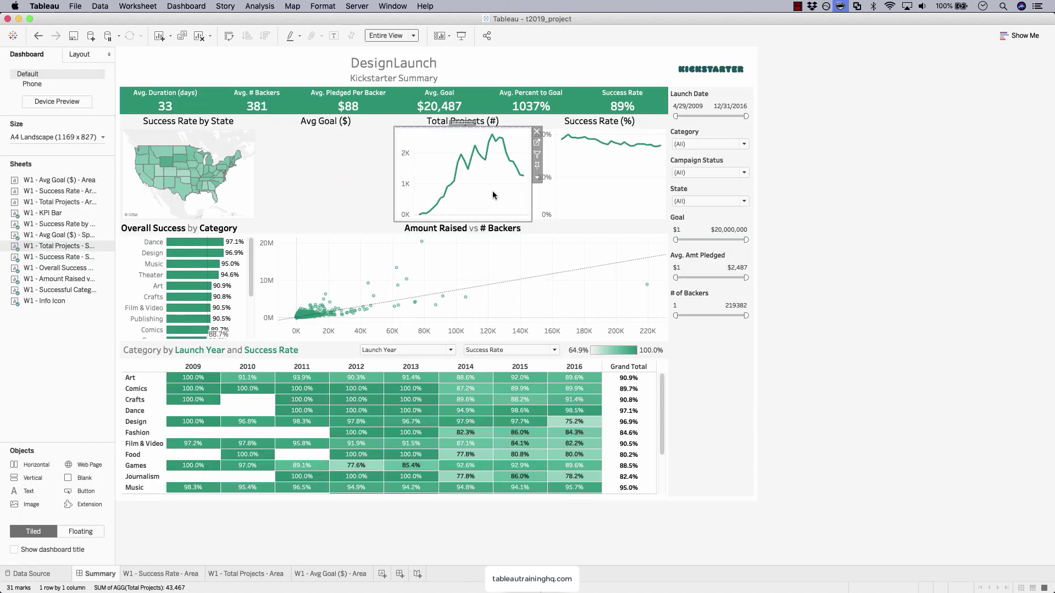
click(536, 143)
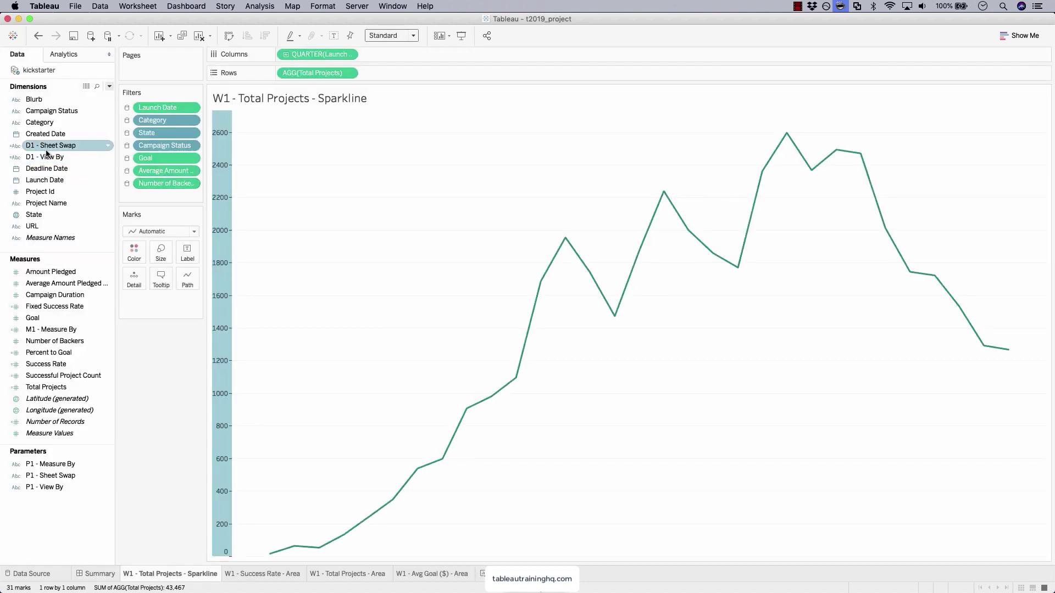
drag(51, 145, 140, 200)
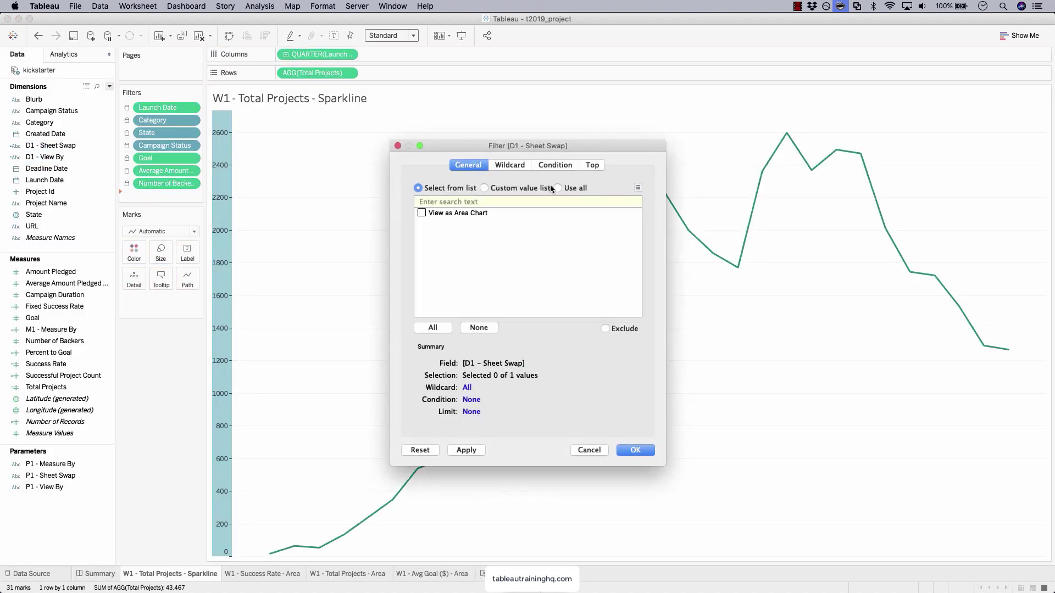
click(484, 188)
text(View as Sparkline)
click(628, 202)
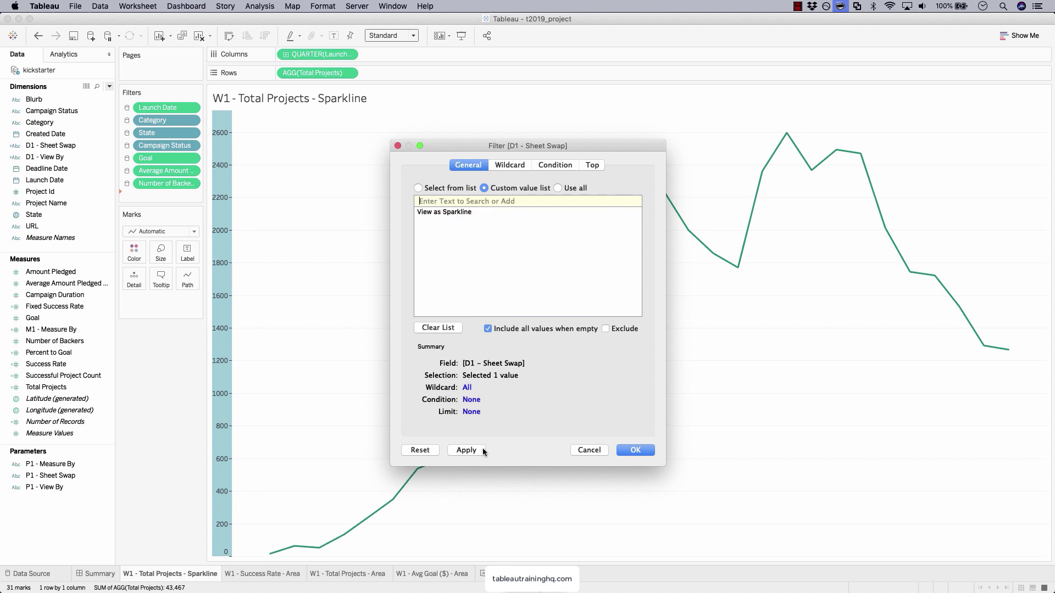
click(473, 450)
click(648, 450)
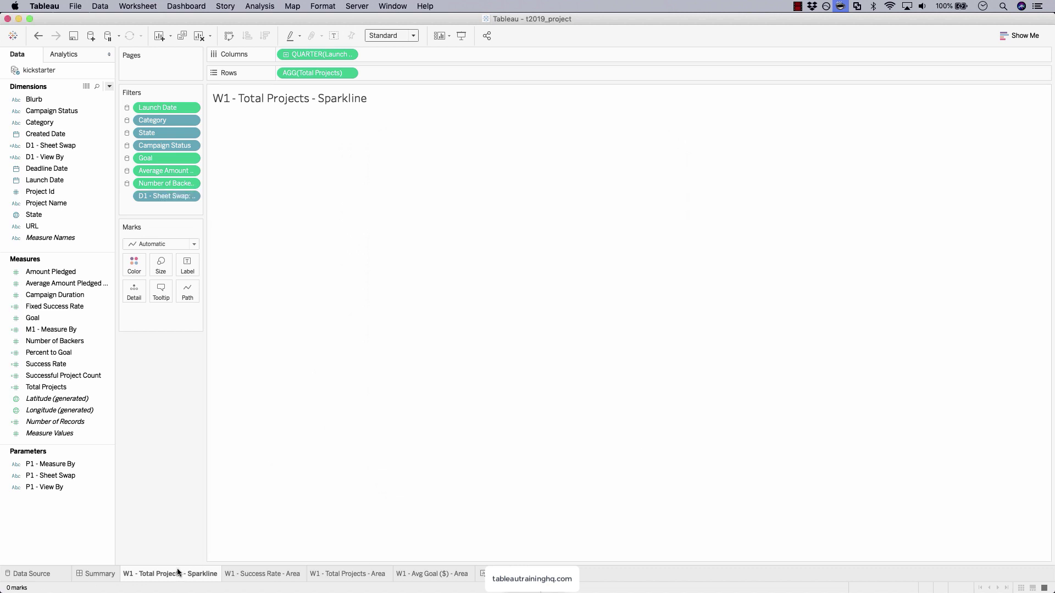
Filter the Success Rate sparkline sheet by D1 - Sheet Swap to 'View as Sparkline'
click(97, 573)
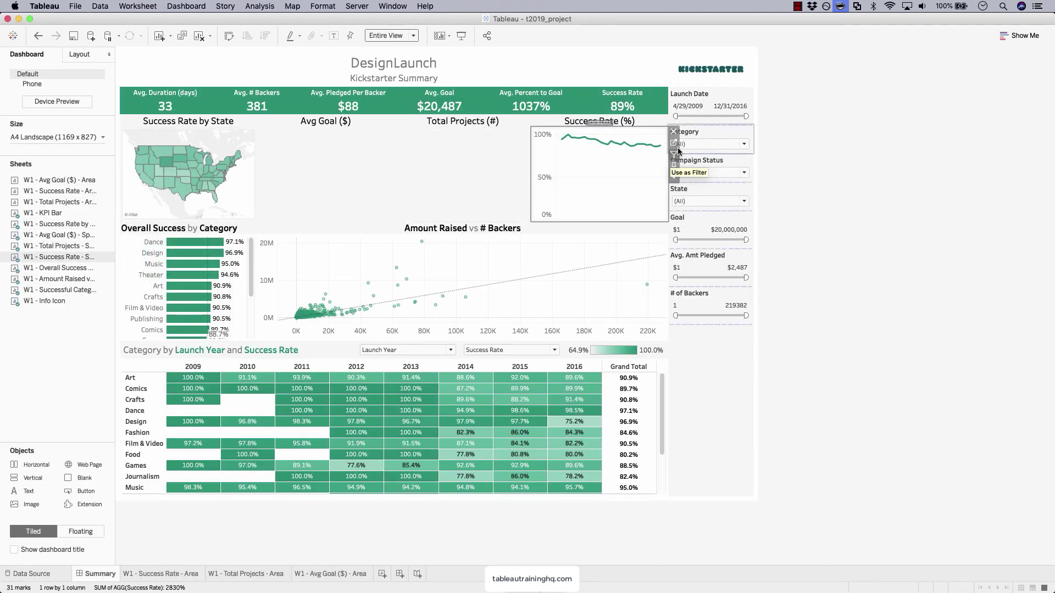
click(655, 148)
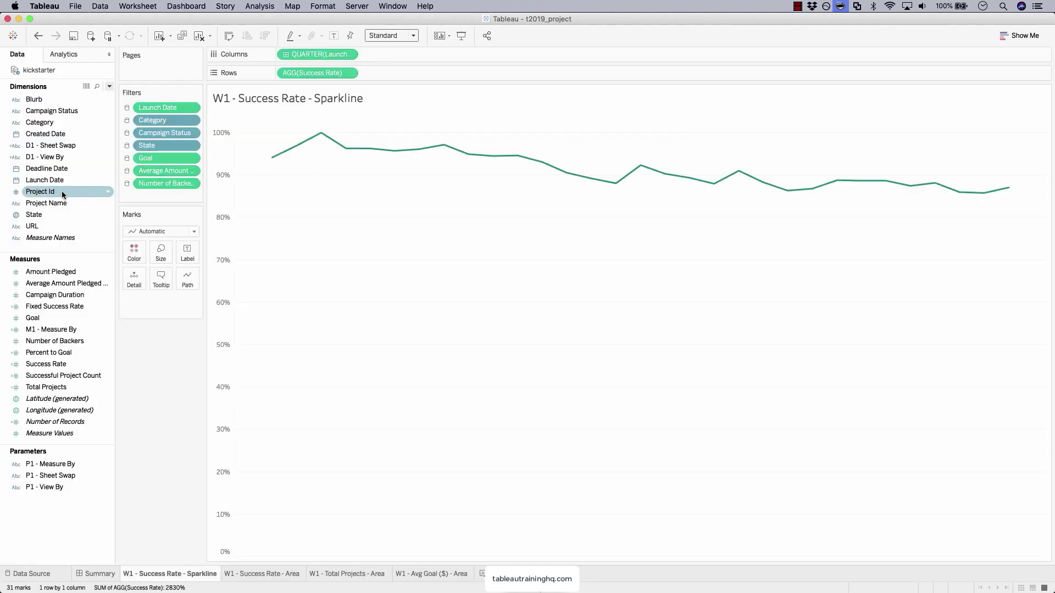
drag(37, 145, 157, 191)
click(501, 189)
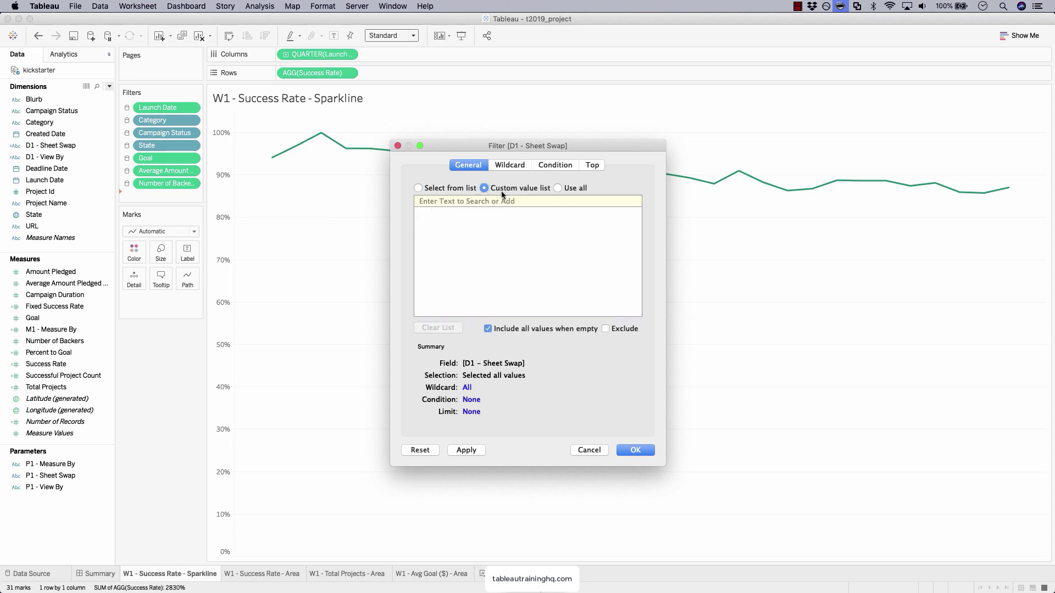
text(View as Sparkline)
click(627, 201)
click(467, 450)
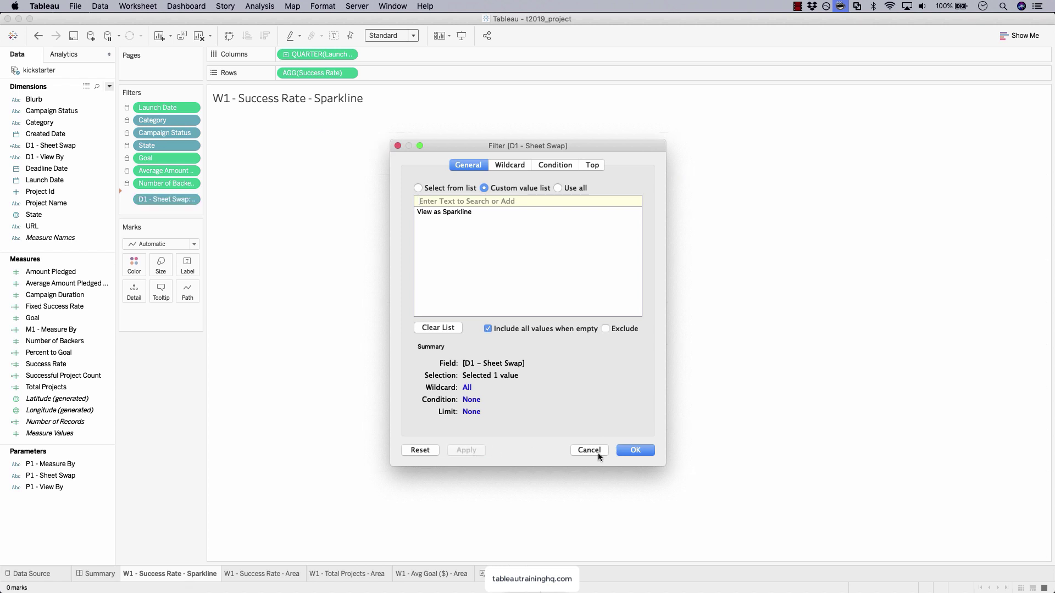
click(636, 450)
Add the P1 - Sheet Swap parameter control to the right filter column below Launch Date
click(96, 574)
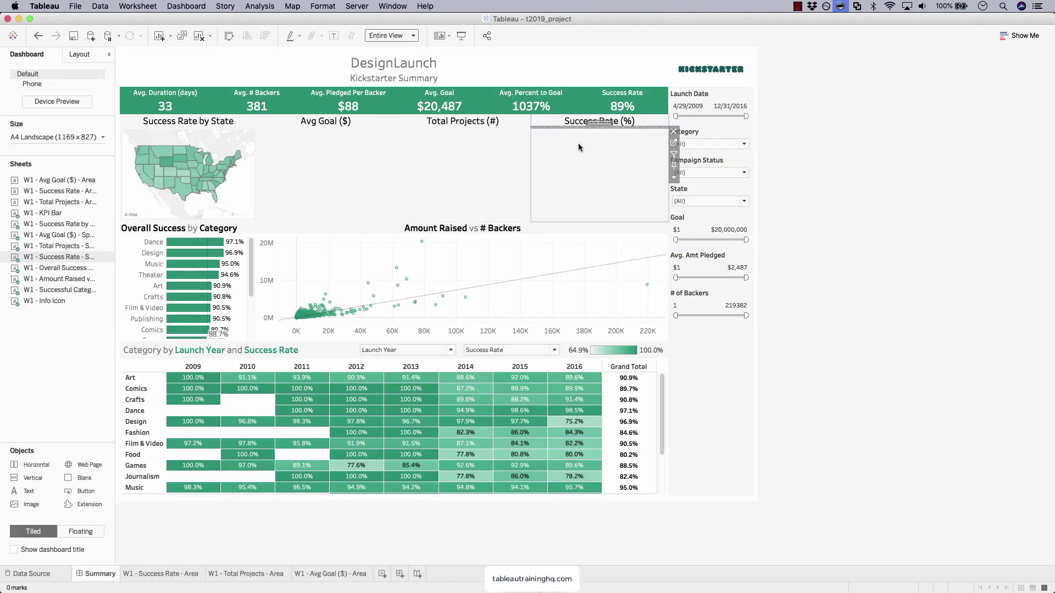
click(474, 159)
click(330, 159)
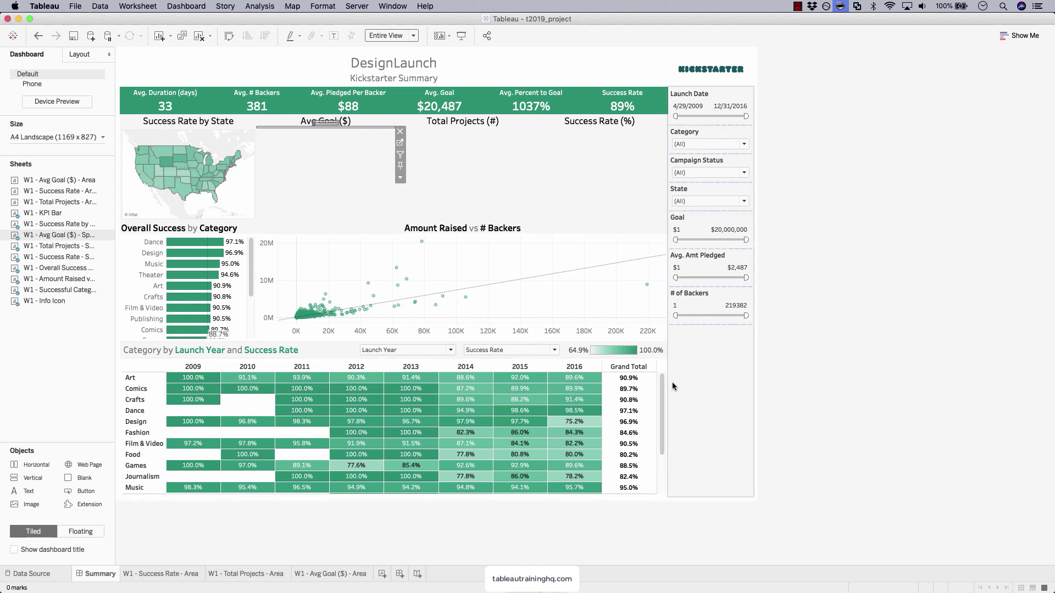
click(658, 362)
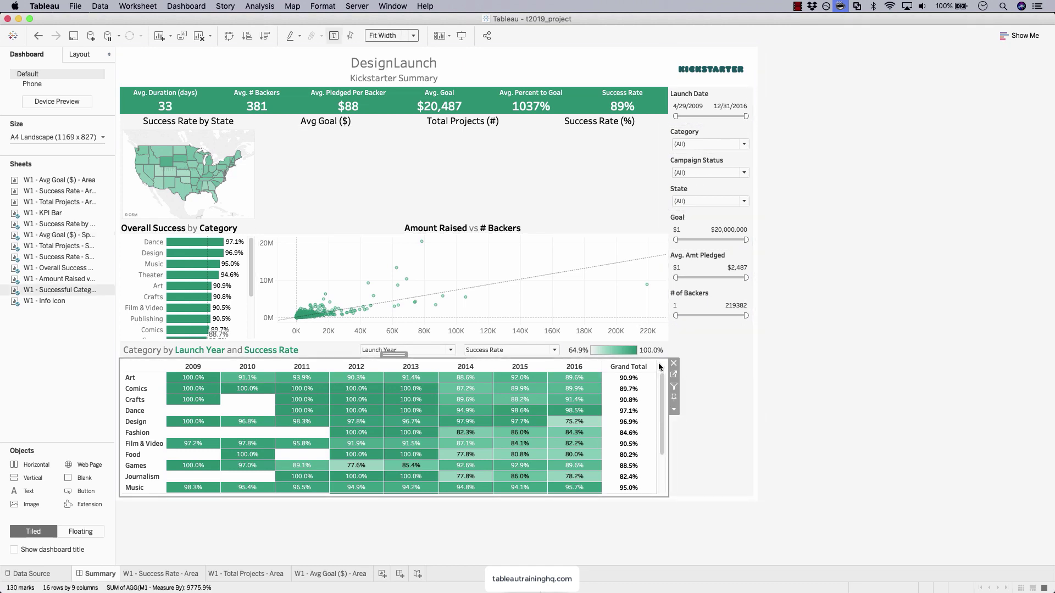
click(675, 410)
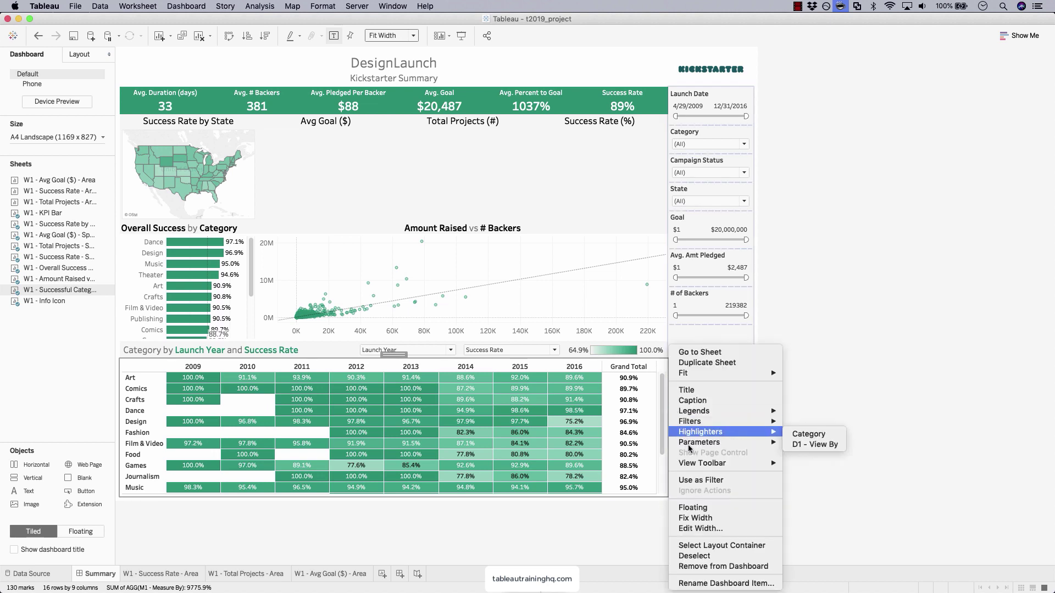
mouse_move(690, 447)
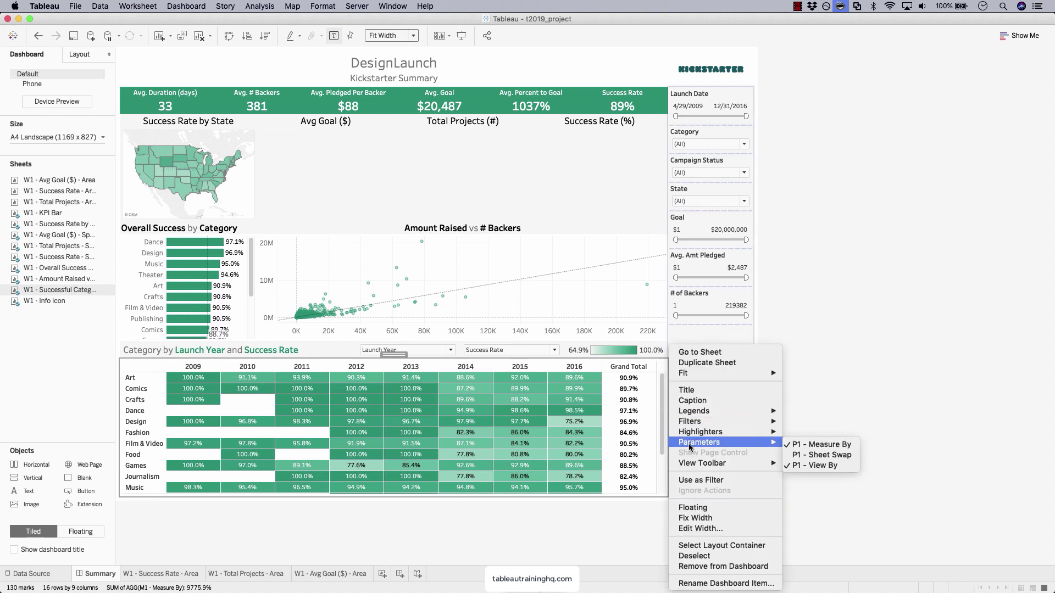
click(822, 455)
click(613, 349)
mouse_move(627, 337)
mouse_down()
mouse_move(644, 335)
mouse_move(714, 230)
mouse_move(703, 132)
mouse_up()
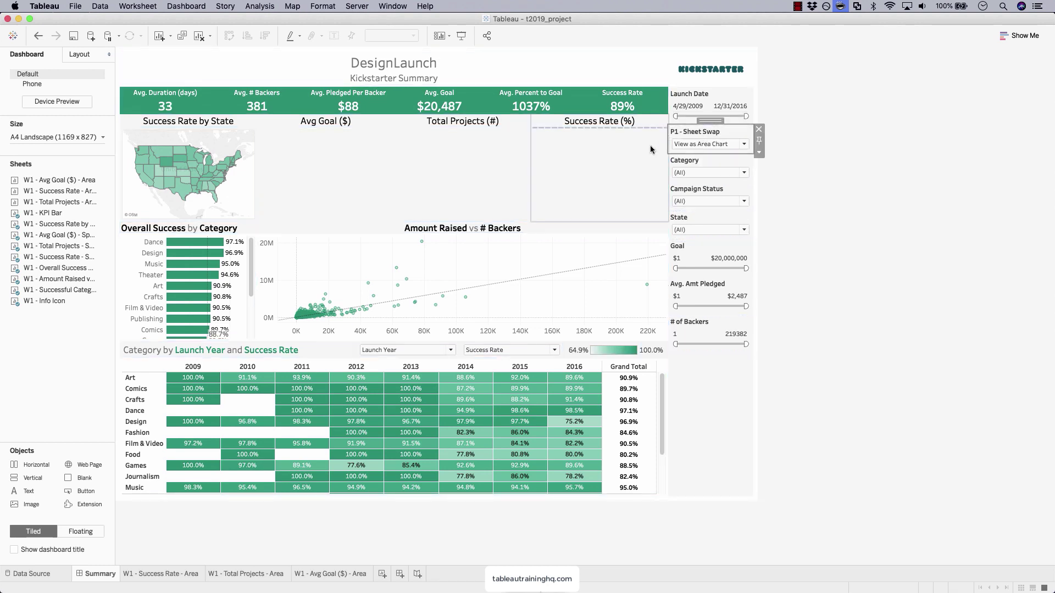
Retitle the parameter control 'KPI Chart Toggle' and set it to View as Sparkline
double_click(705, 133)
drag(508, 272, 294, 250)
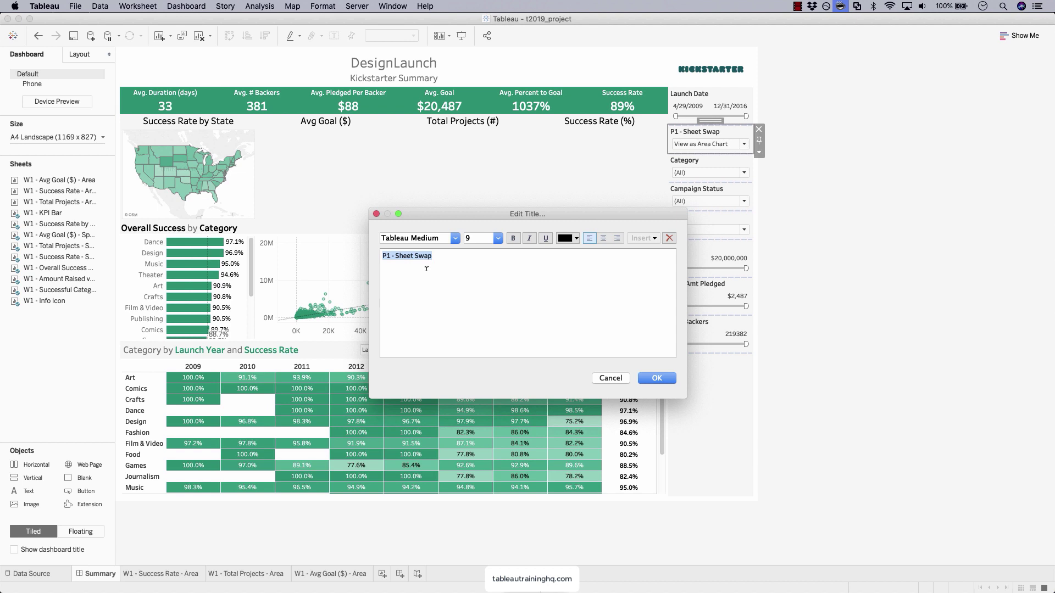
text(KPI Chart Toggle)
click(657, 379)
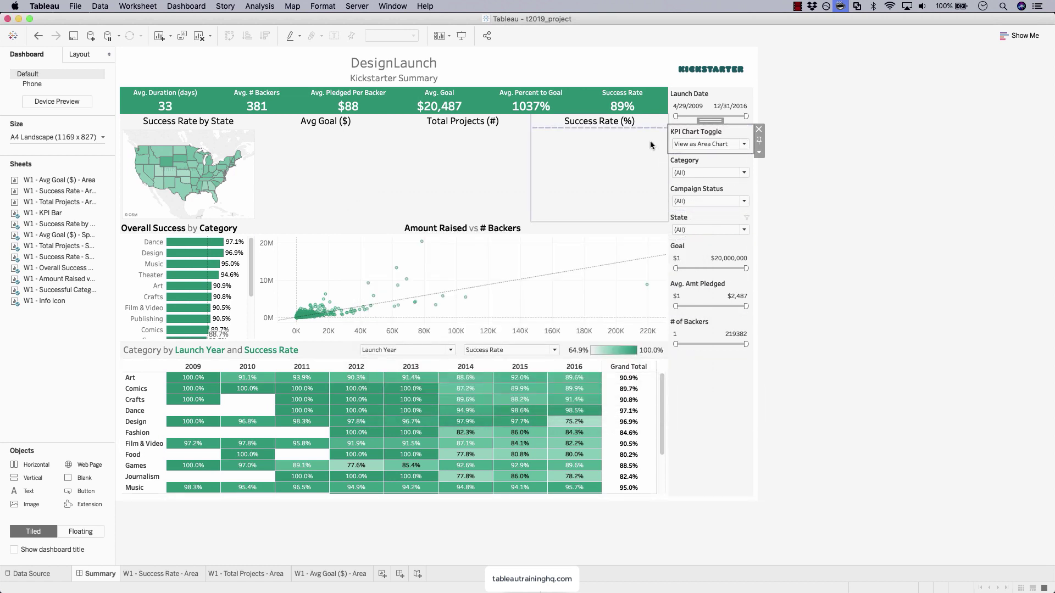
click(714, 146)
click(707, 153)
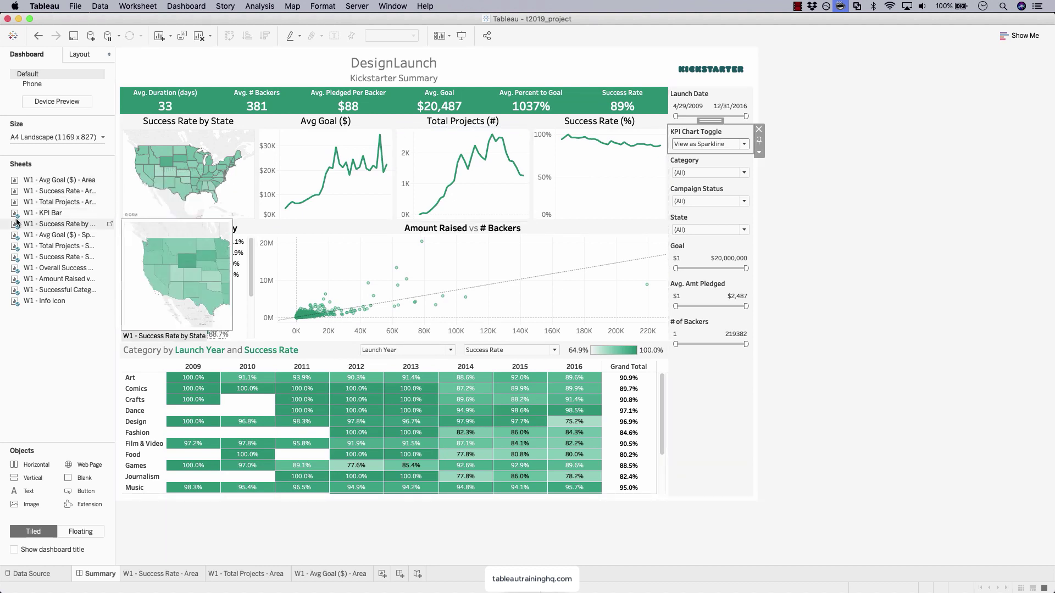
Place the W1 - Avg Goal ($) - Area sheet into the Avg Goal zone with its title hidden
mouse_move(15, 194)
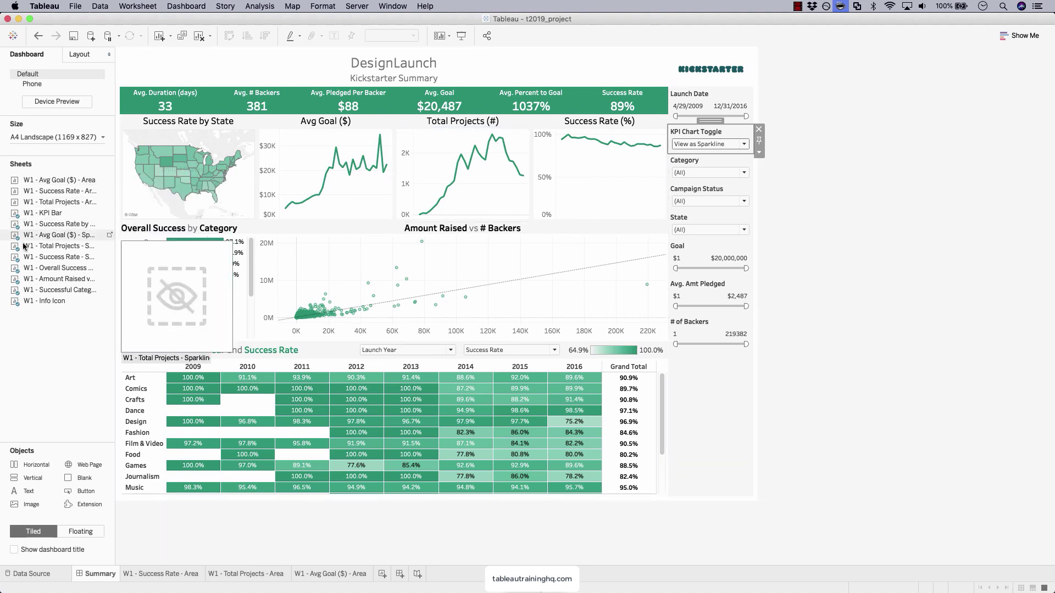
mouse_move(41, 178)
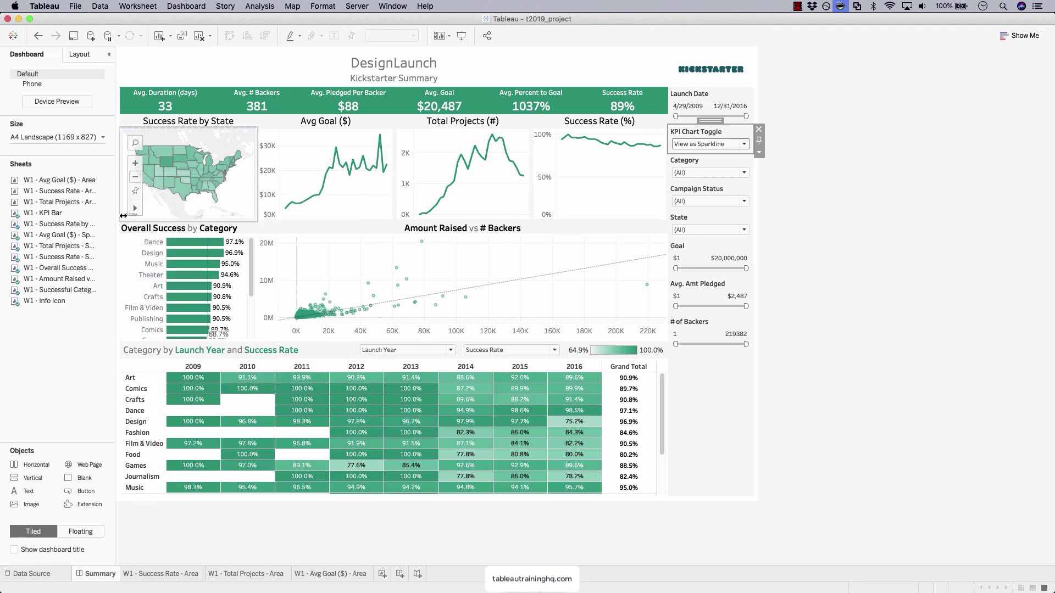
mouse_move(57, 214)
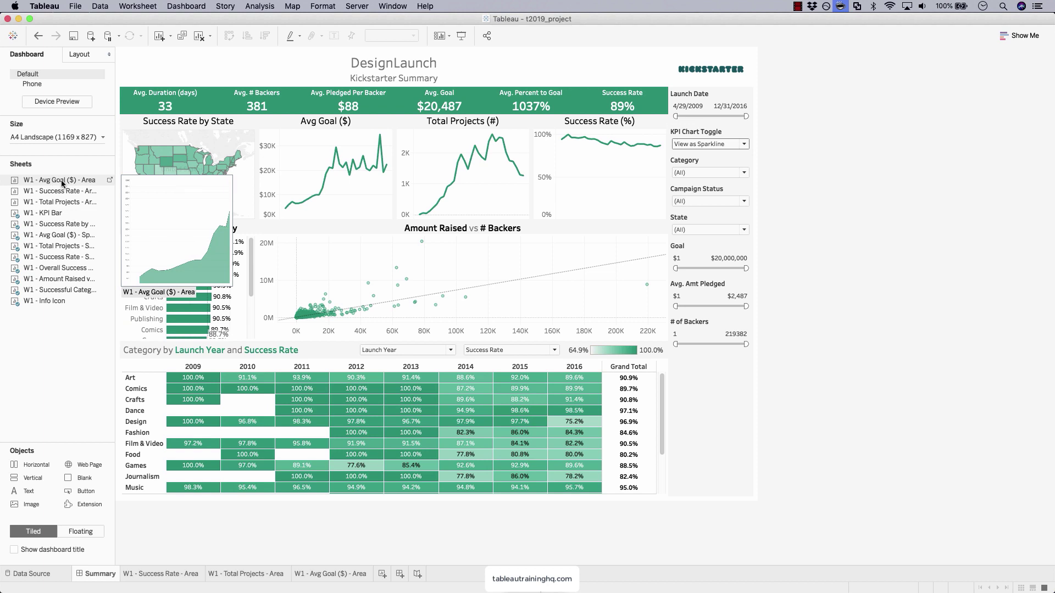
drag(59, 179, 343, 202)
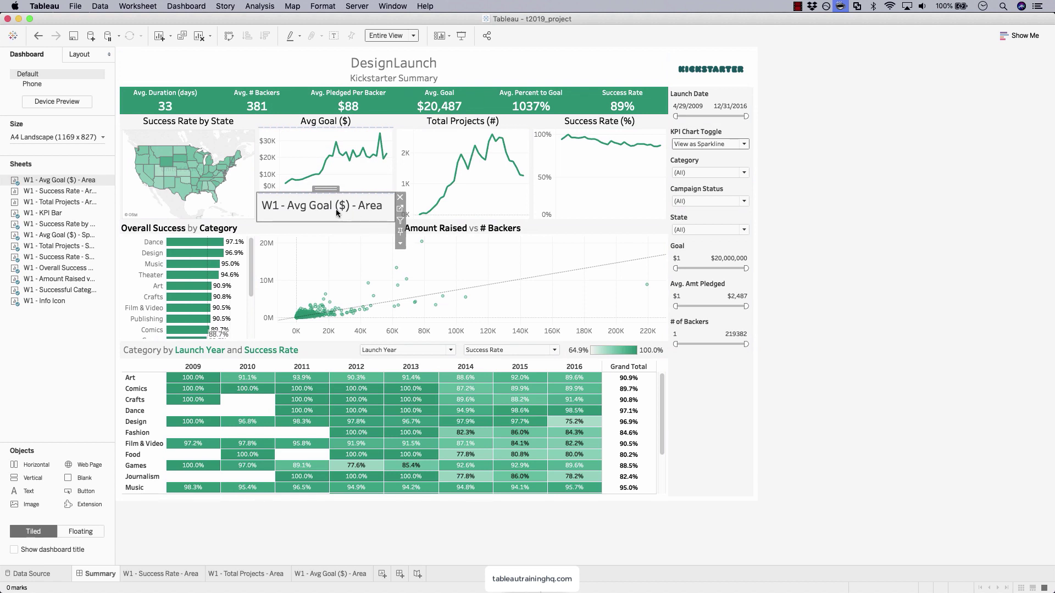
right_click(337, 212)
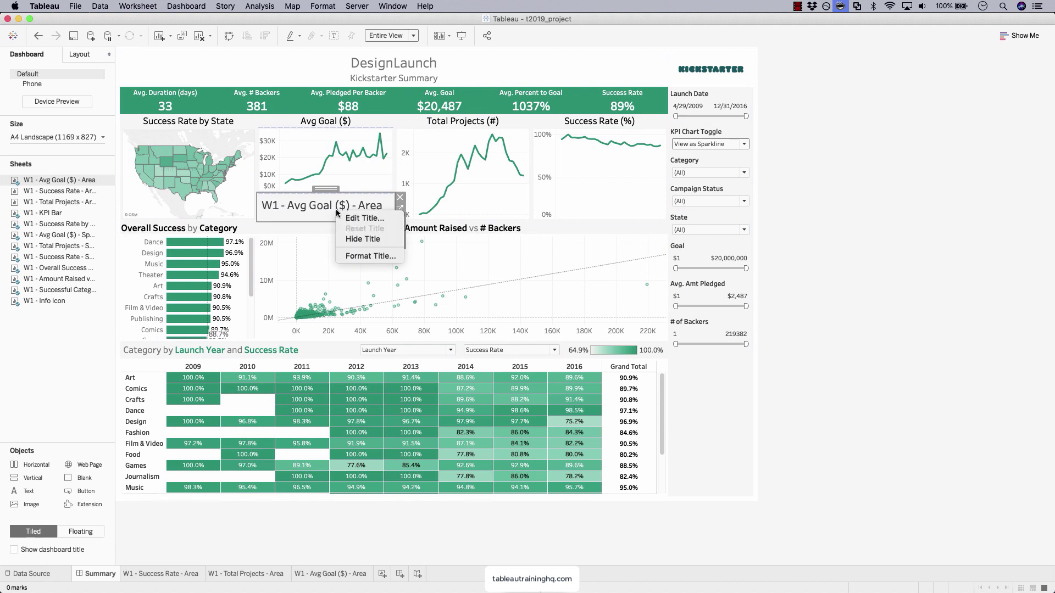
click(358, 240)
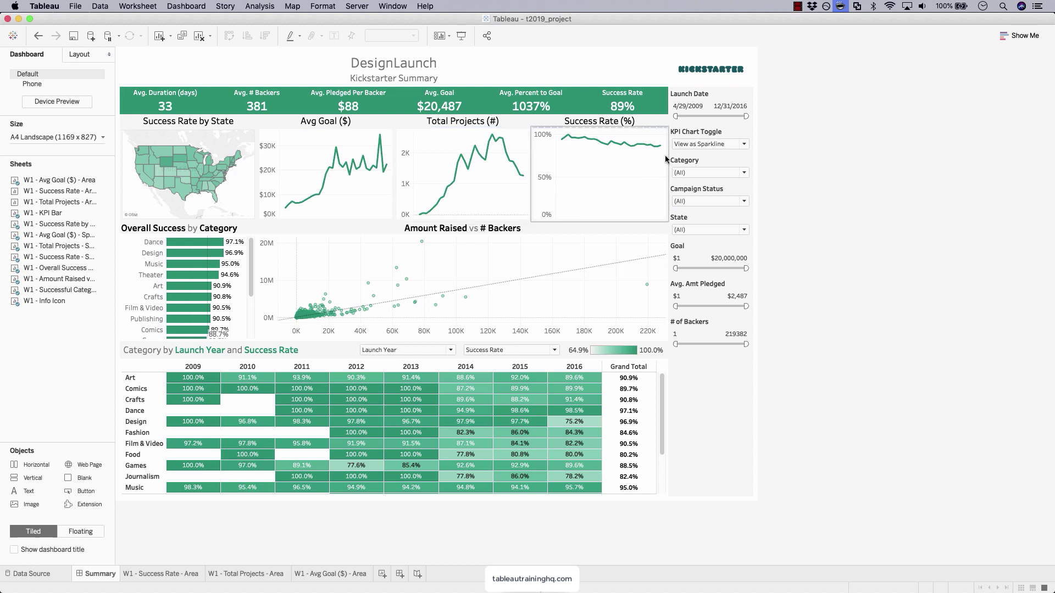
click(735, 144)
click(735, 144)
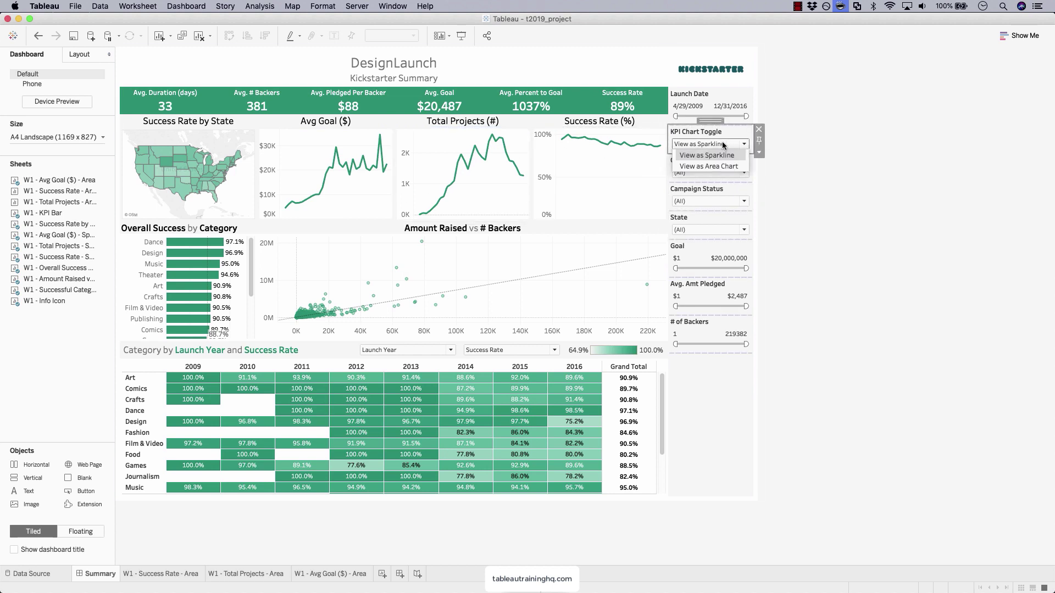
click(711, 170)
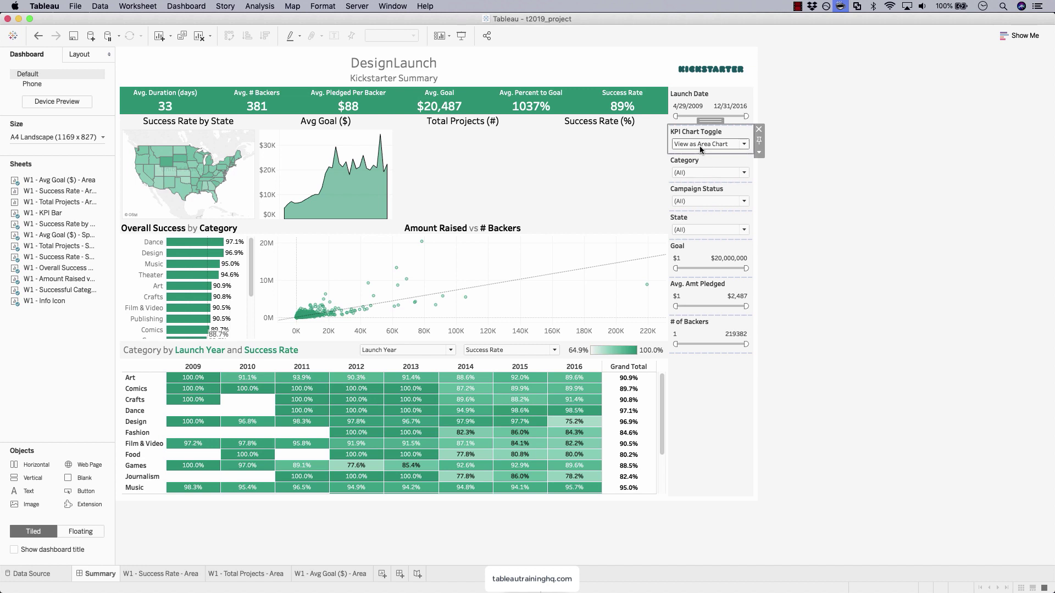
click(700, 146)
click(700, 162)
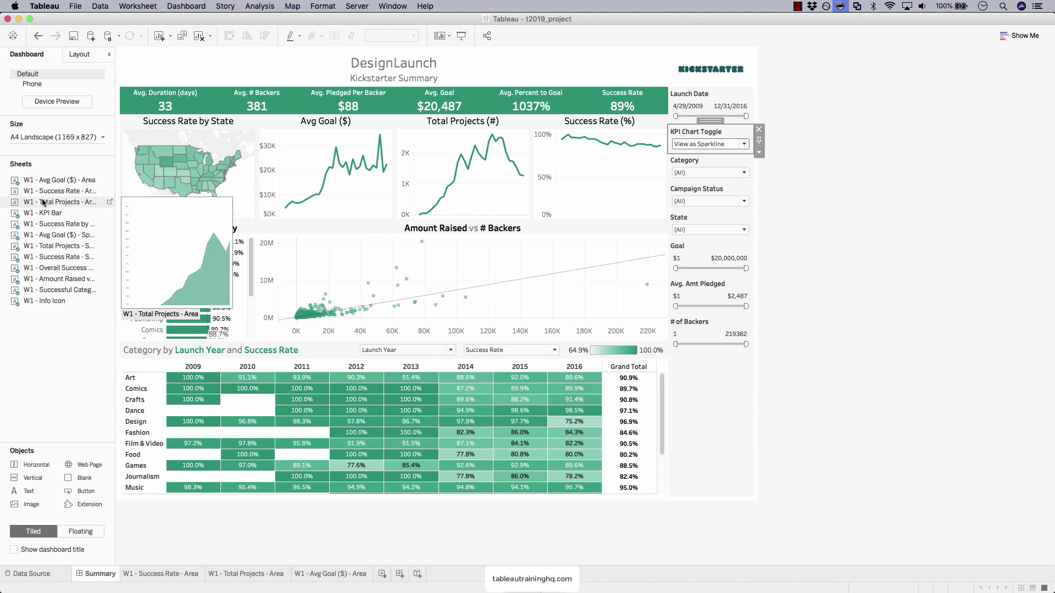
Place the Total Projects and Success Rate area sheets into their KPI zones, hiding both titles
drag(42, 199, 419, 207)
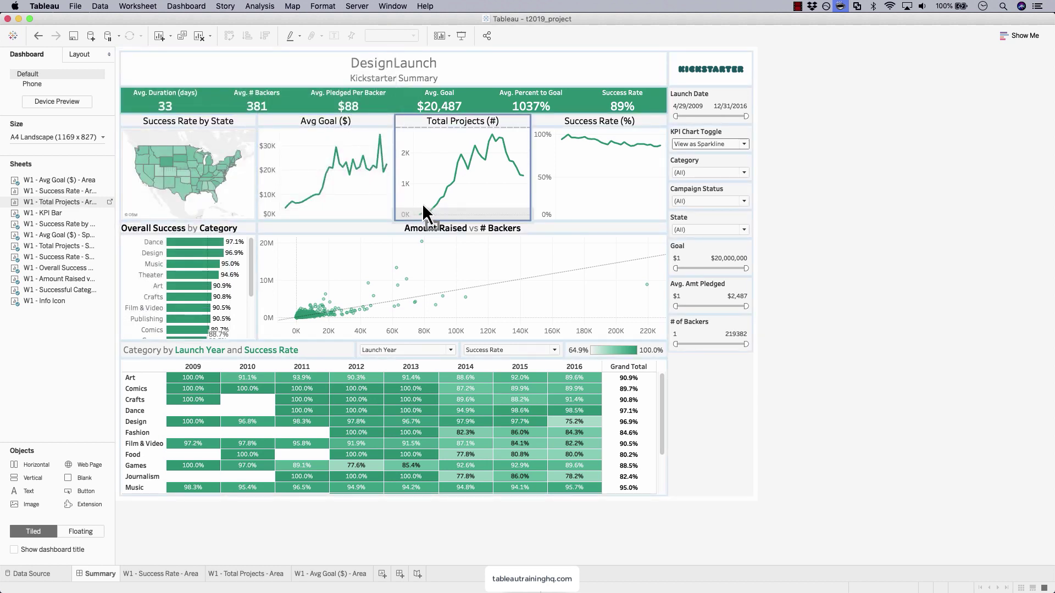
right_click(446, 199)
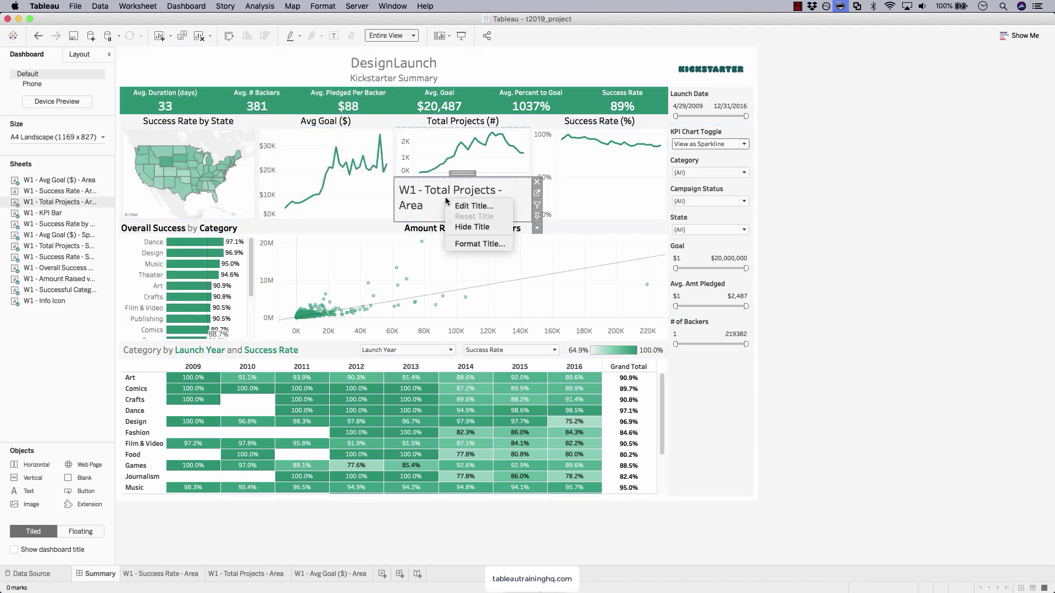
click(472, 227)
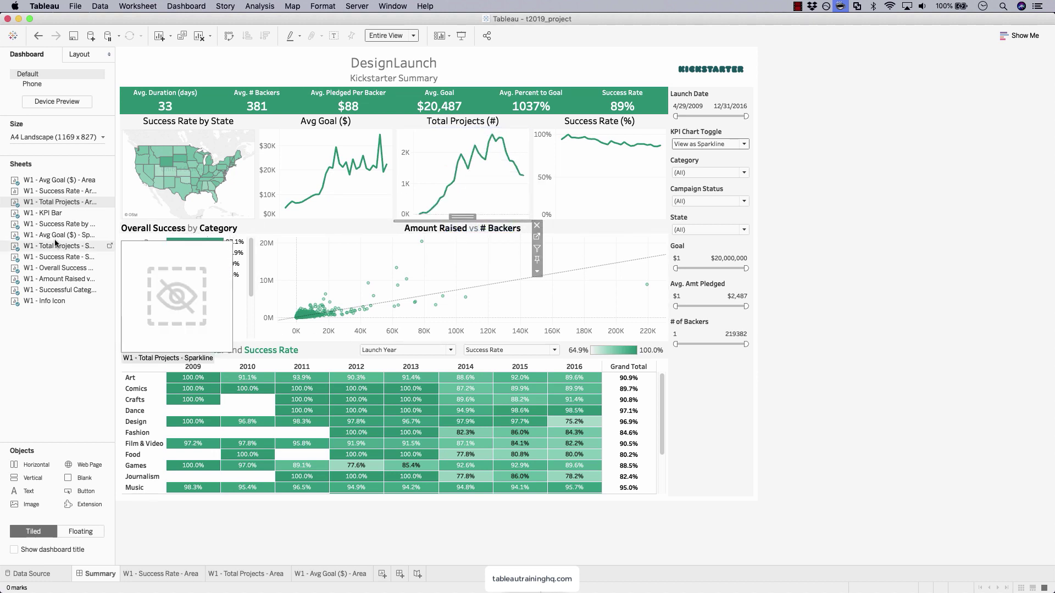
mouse_move(37, 193)
drag(37, 197, 576, 190)
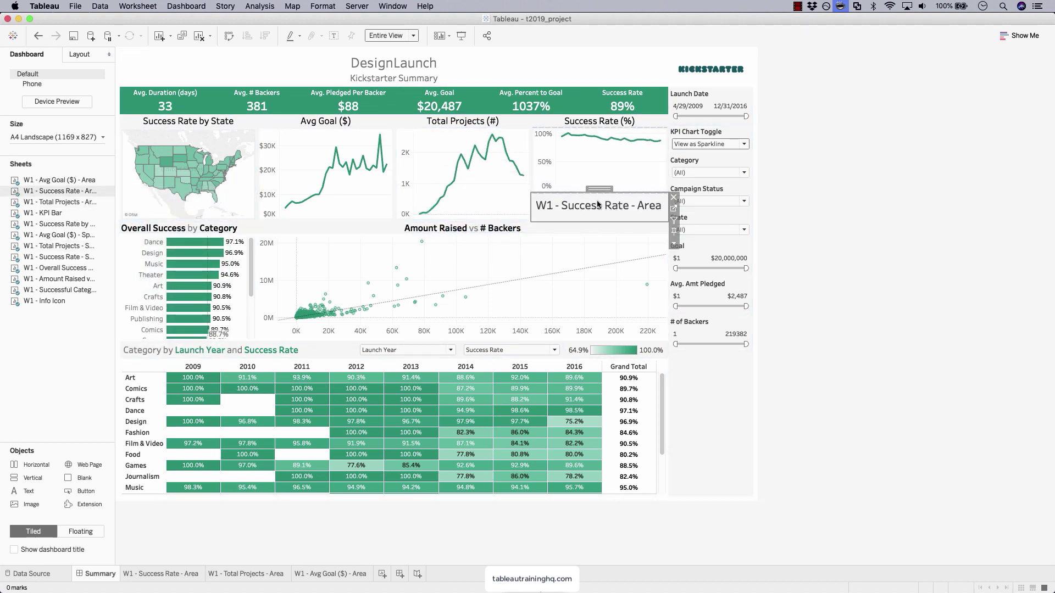
right_click(597, 204)
click(609, 229)
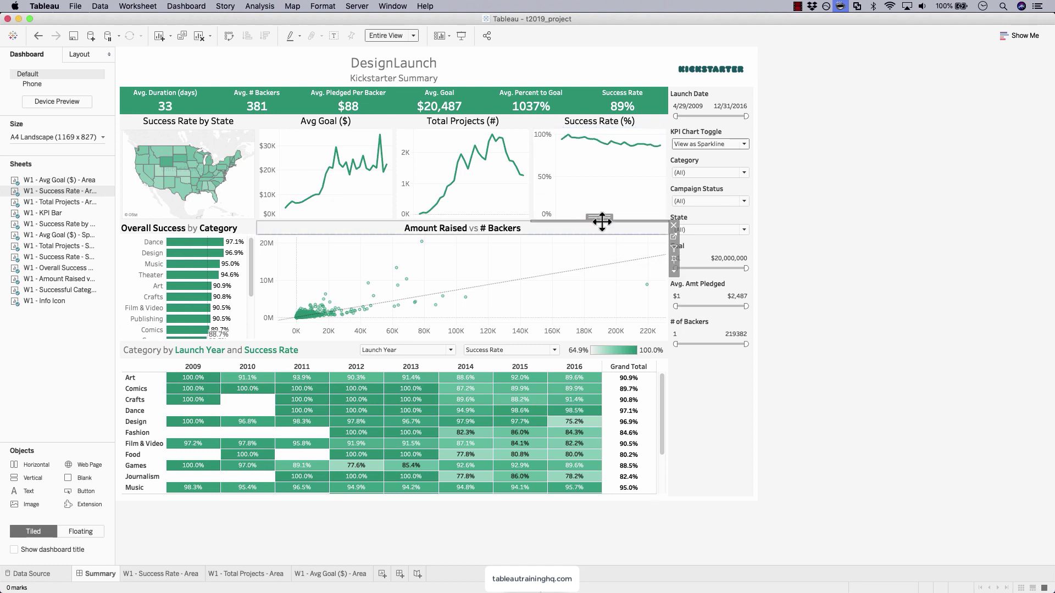
Set KPI Chart Toggle to View as Area Chart so the three KPI tiles show area charts
click(714, 144)
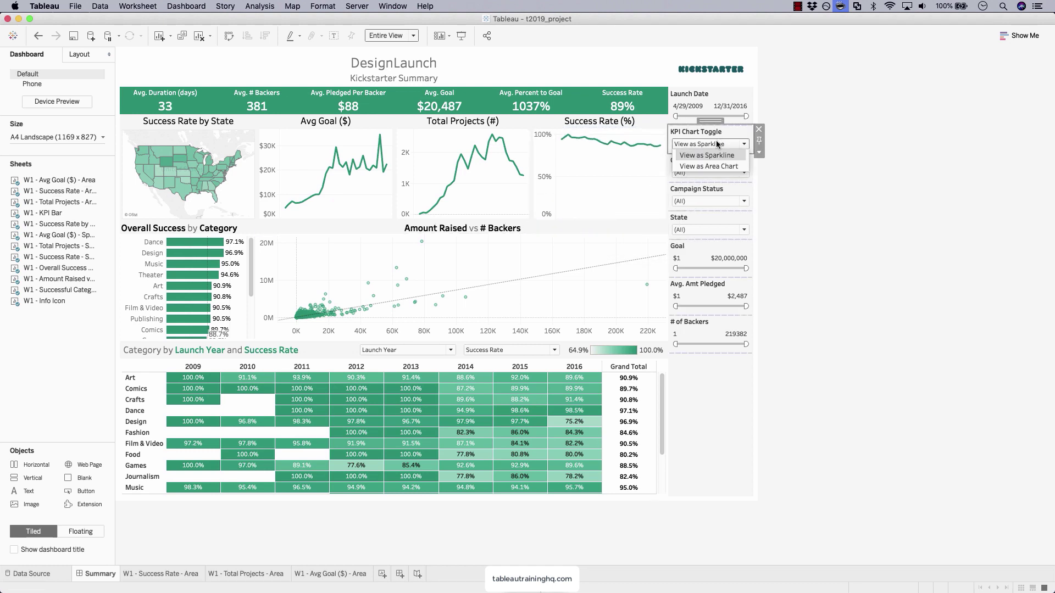
click(700, 170)
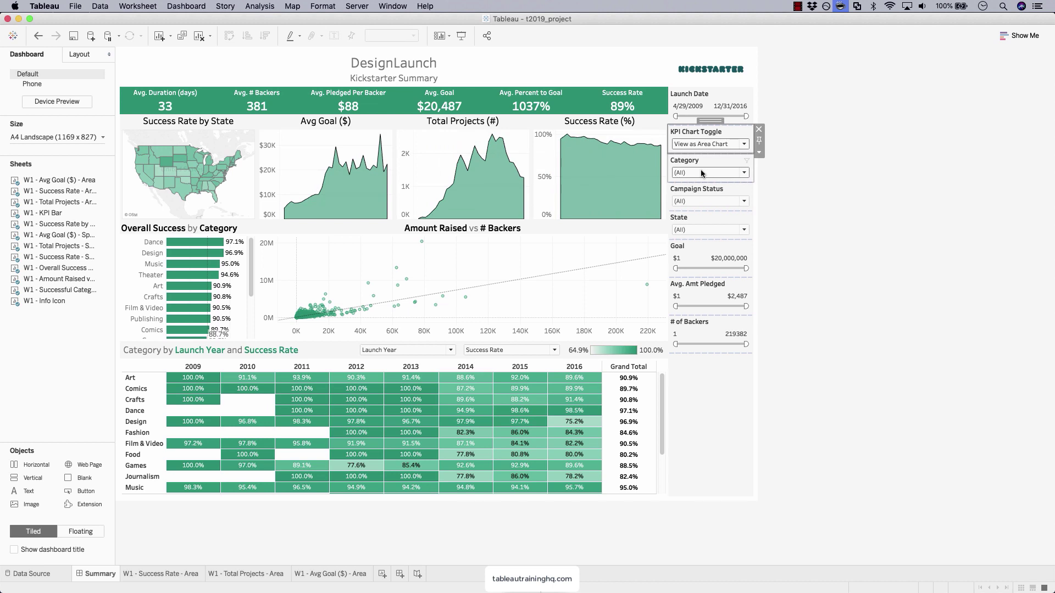
click(848, 178)
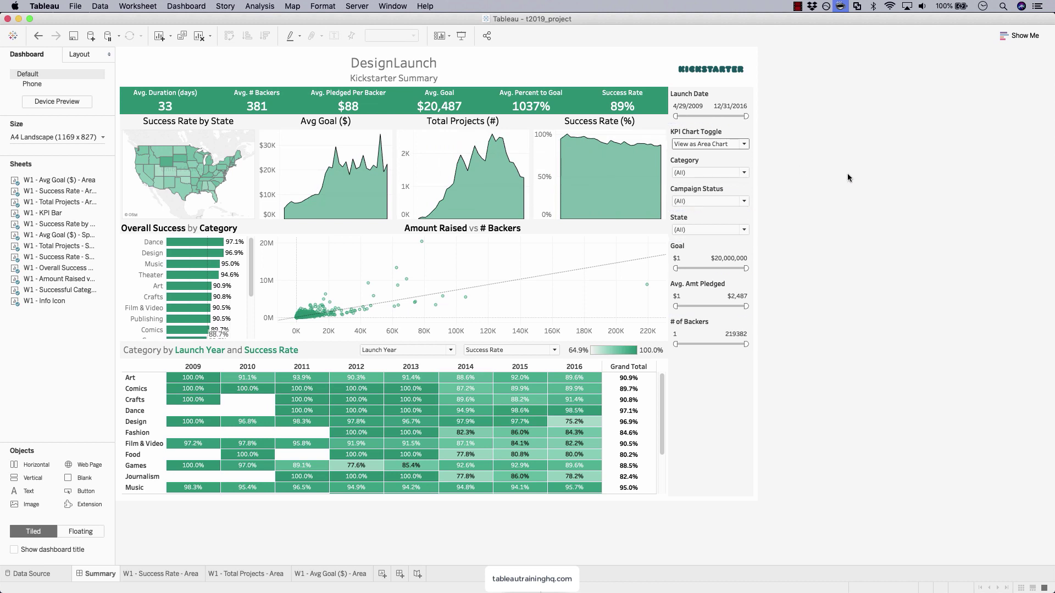